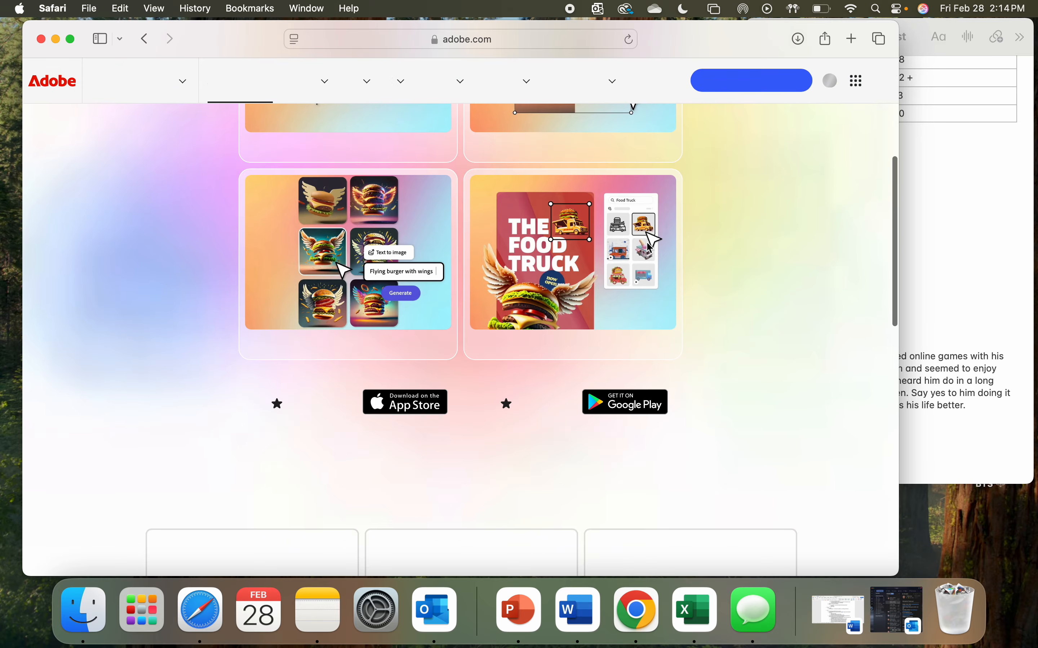
Step: Launch the Adobe Express web app from its product page
scroll(646, 237, "up", 7)
left_click(767, 81)
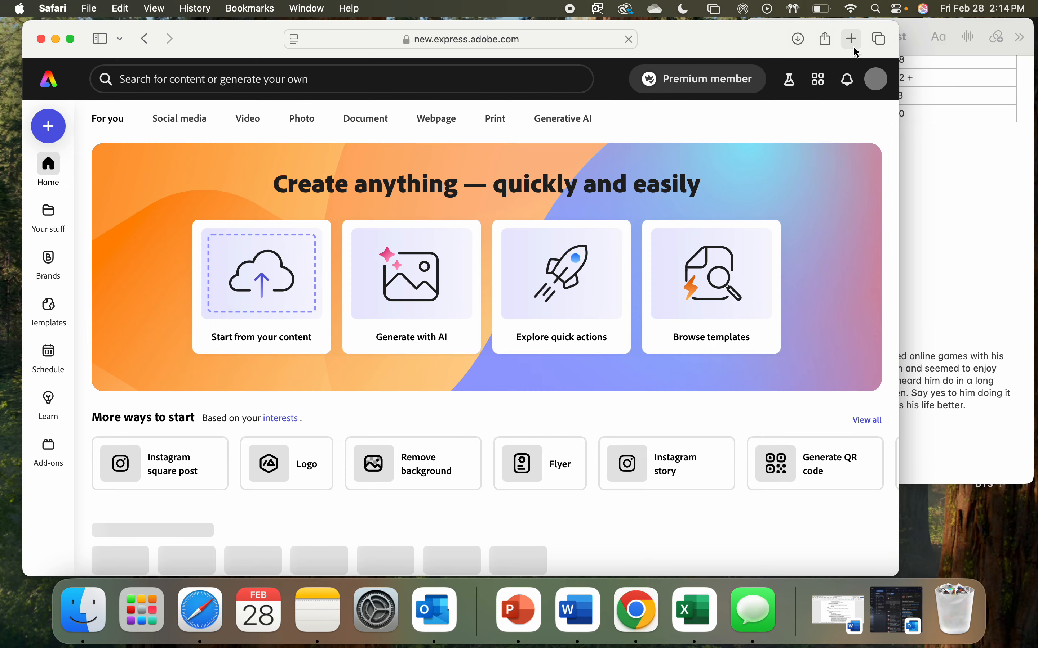
Step: Search the web for "adobe express" in a new browser tab and return to the Adobe Express home page
left_click(853, 39)
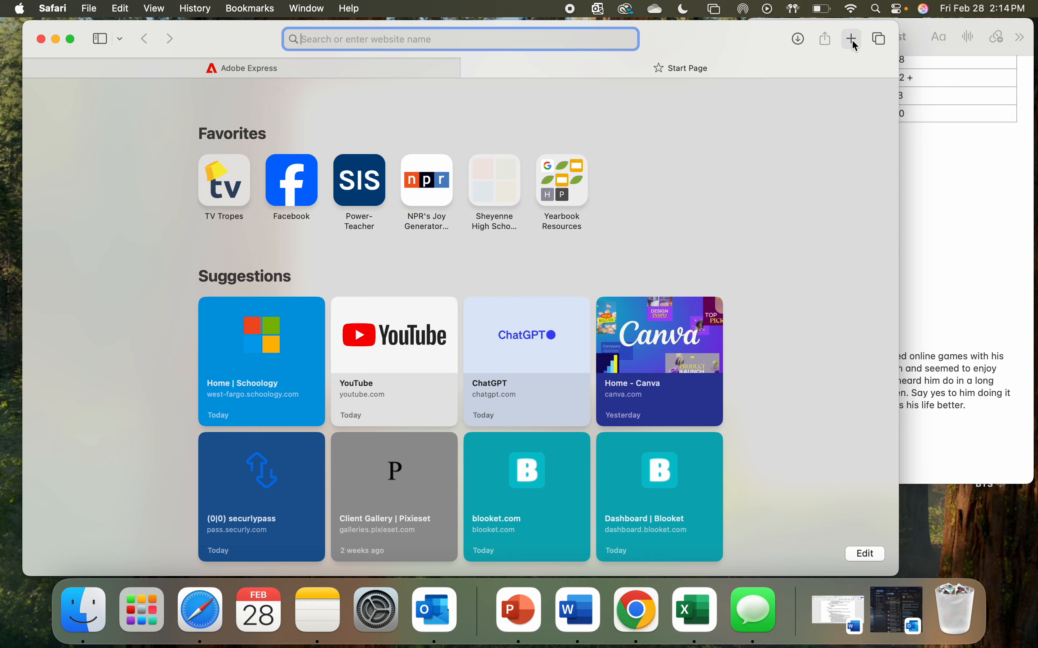
type("adobe express")
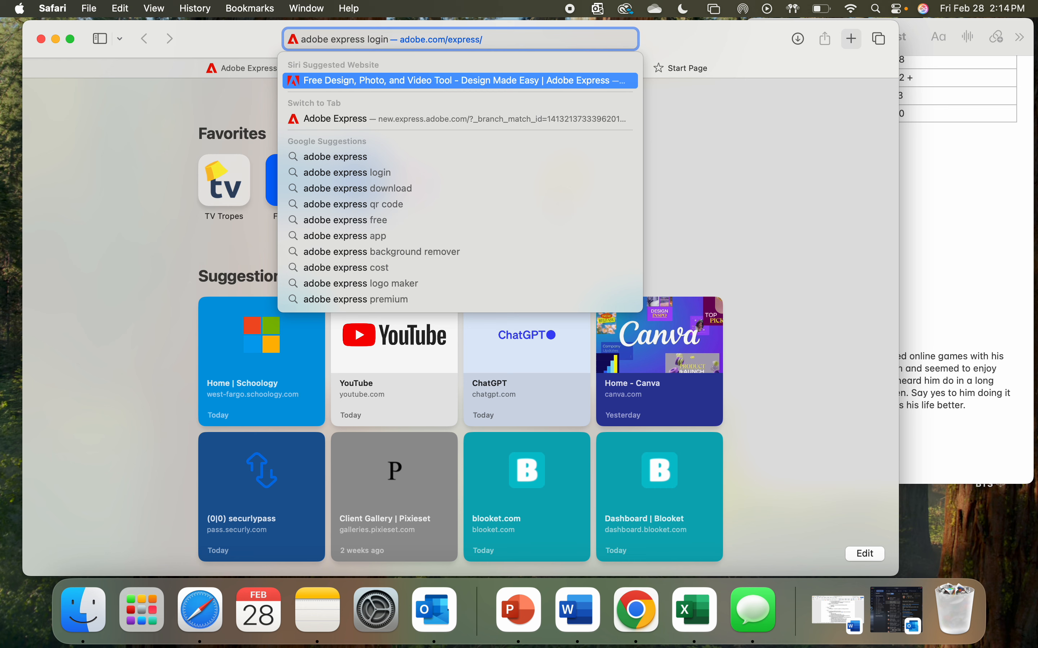
key("Return")
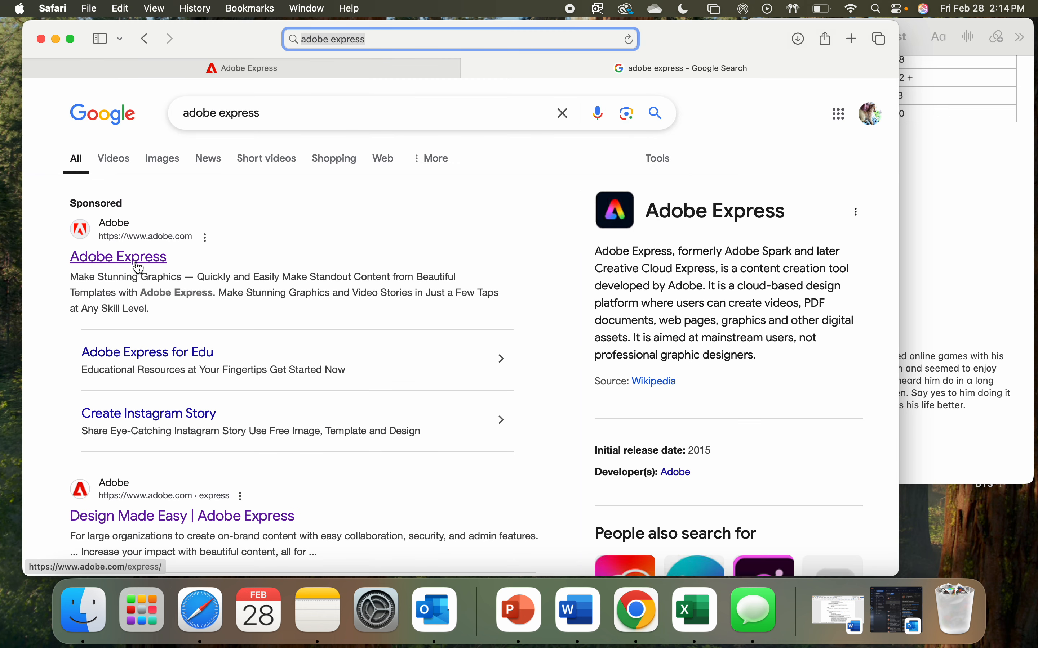
left_click(471, 68)
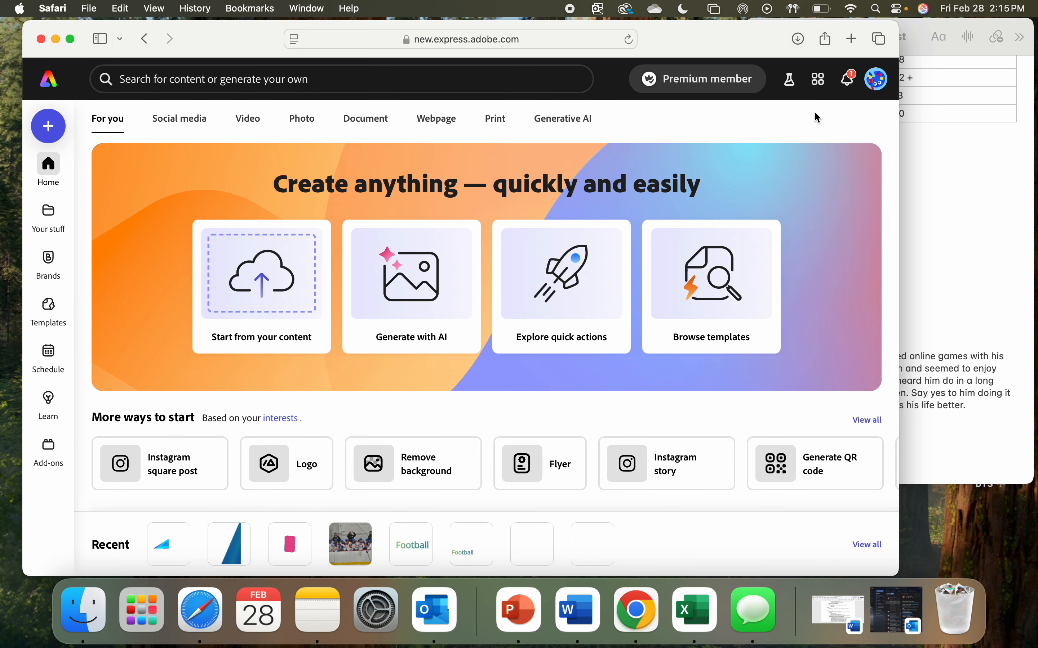
Step: Check which account is signed in, and open the YB 2024-25 brand
left_click(877, 79)
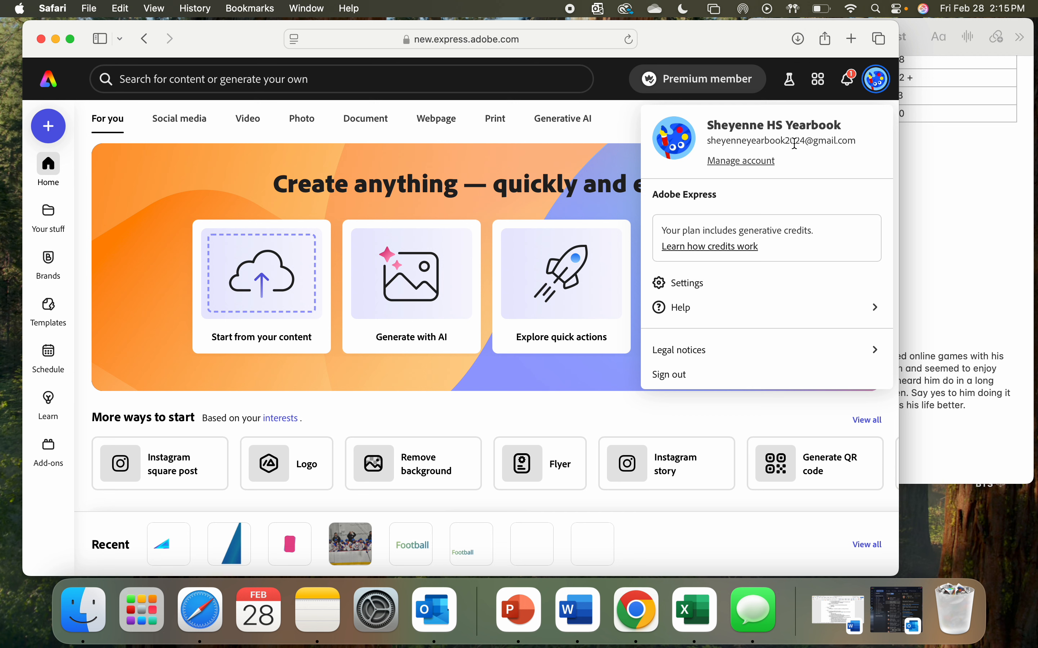
left_click(877, 85)
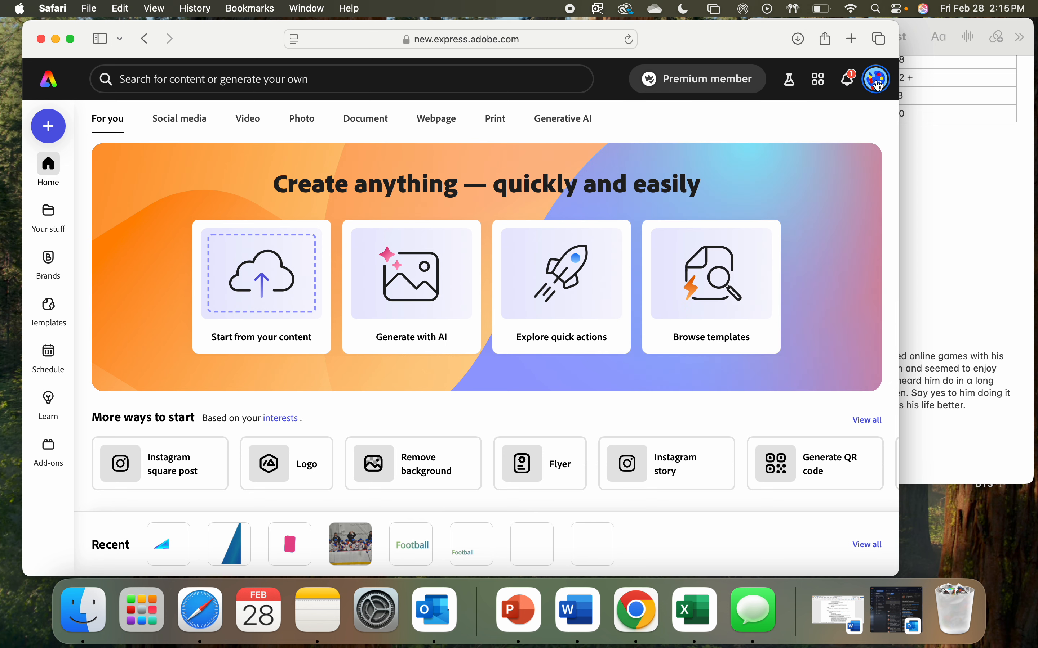
left_click(59, 263)
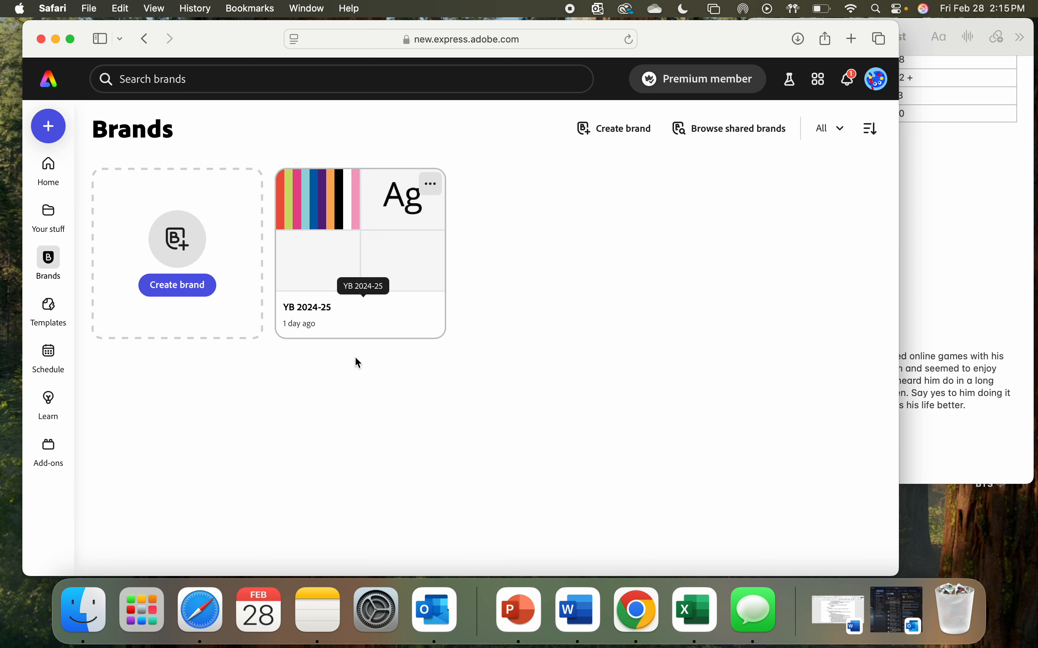
left_click(325, 320)
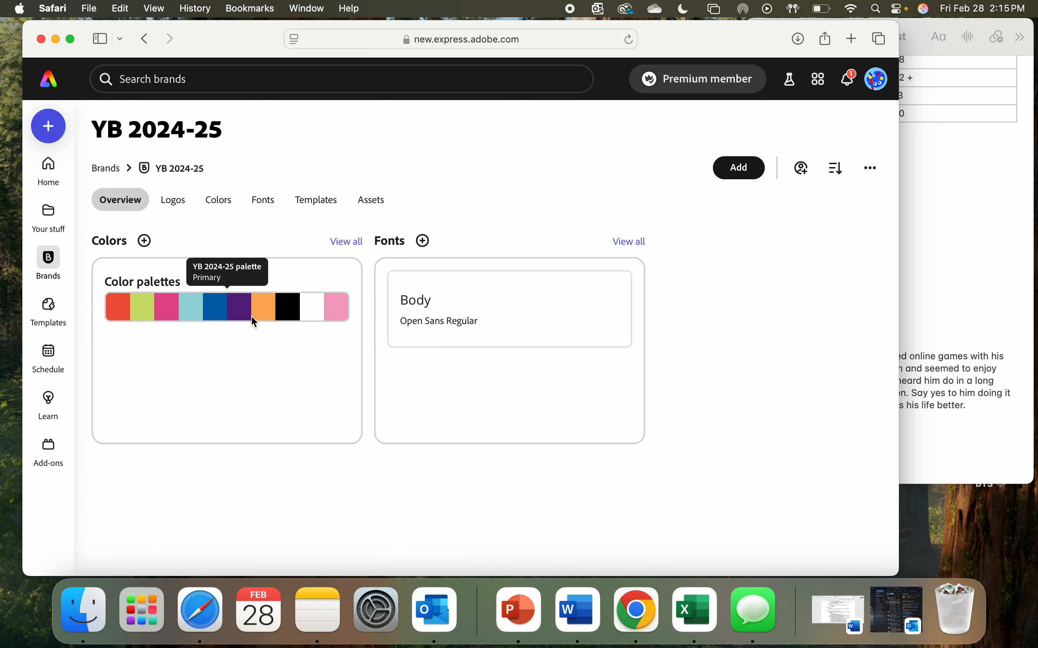
Step: View the YB 2024-25 palette's editing dialog and leave it without making changes
left_click(335, 309)
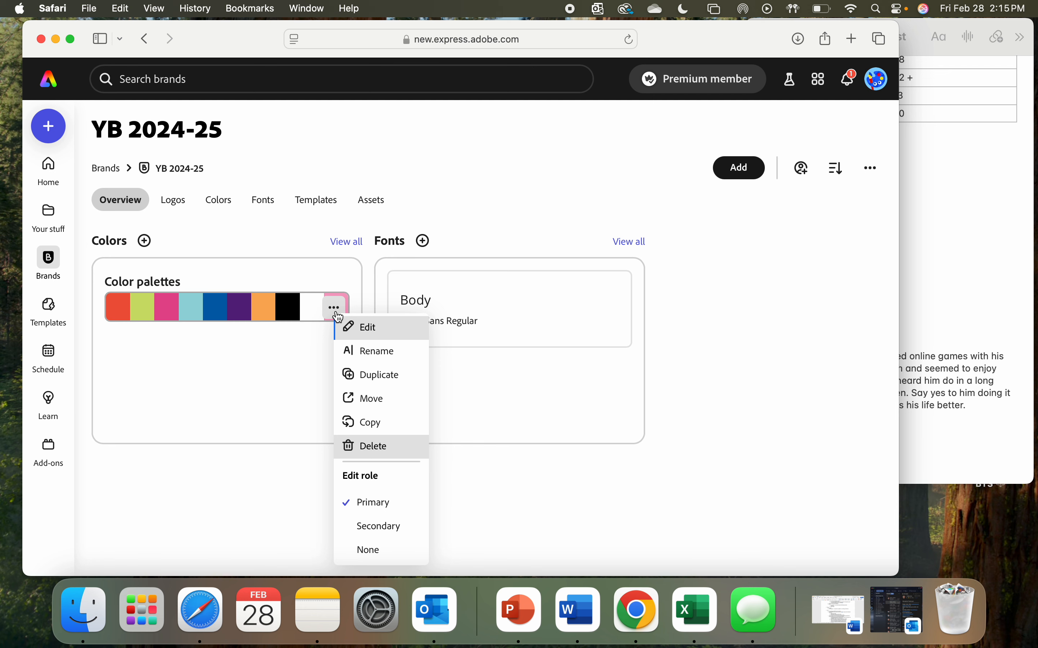
left_click(383, 340)
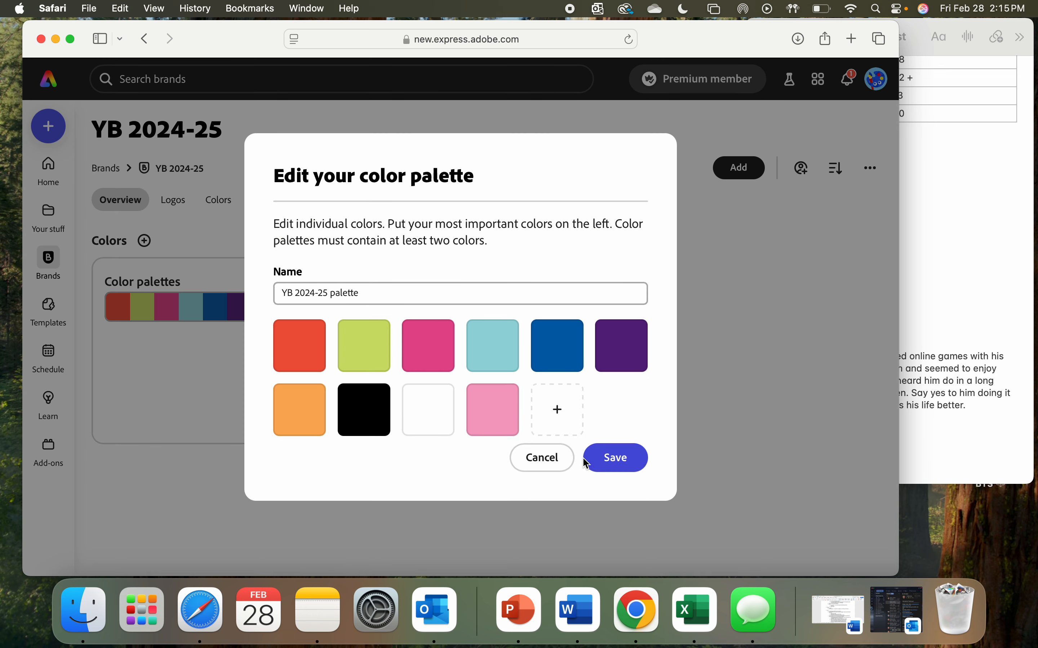
left_click(554, 458)
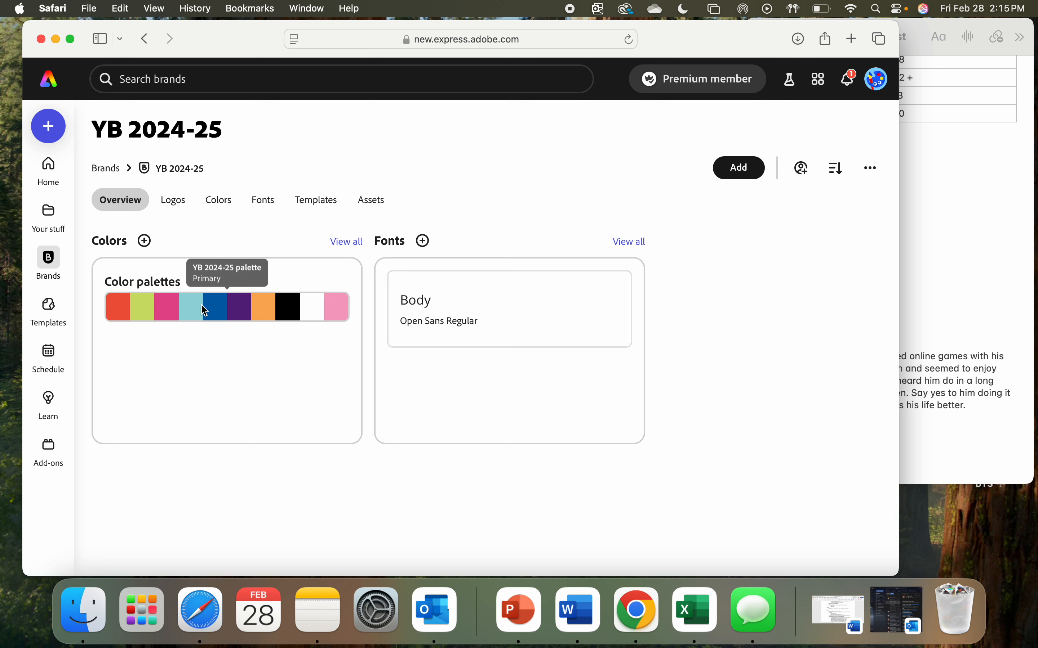
left_click(334, 308)
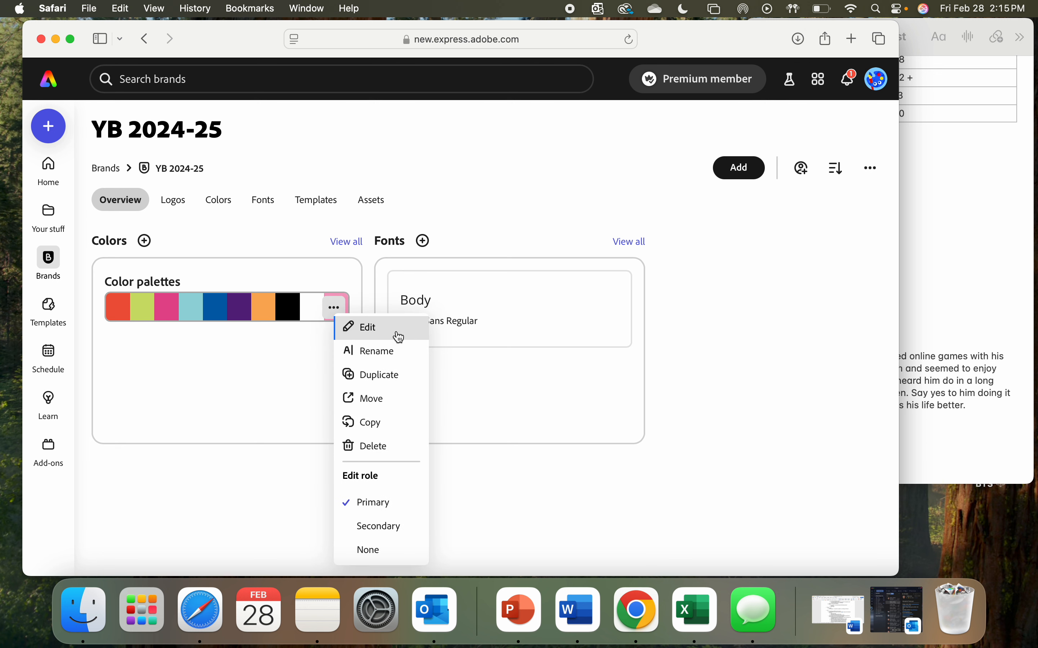
left_click(221, 403)
left_click(145, 241)
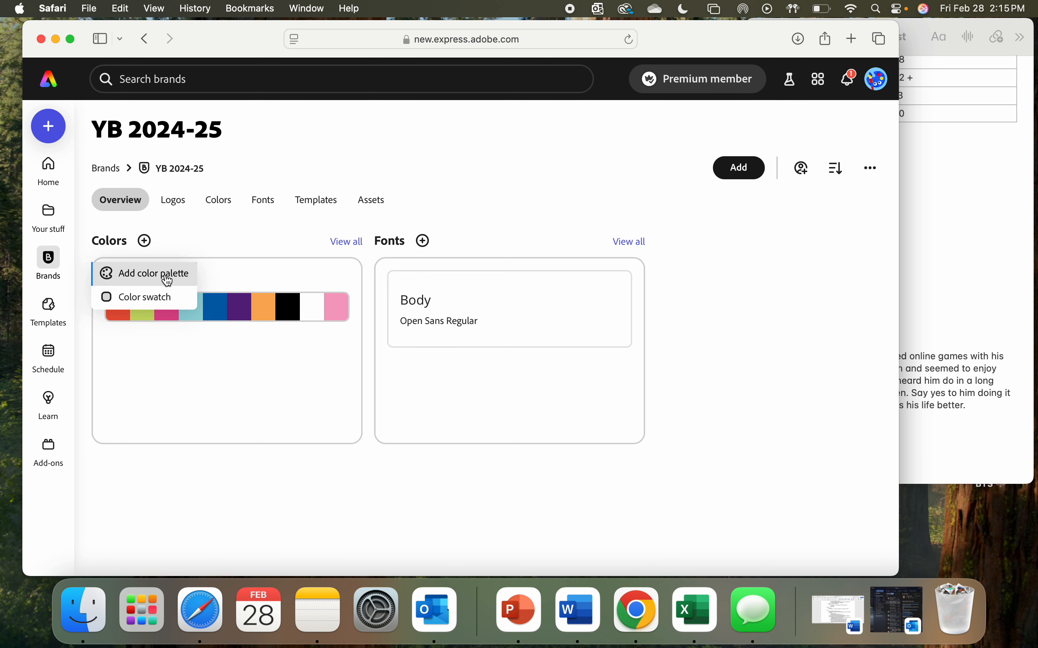
key("Escape")
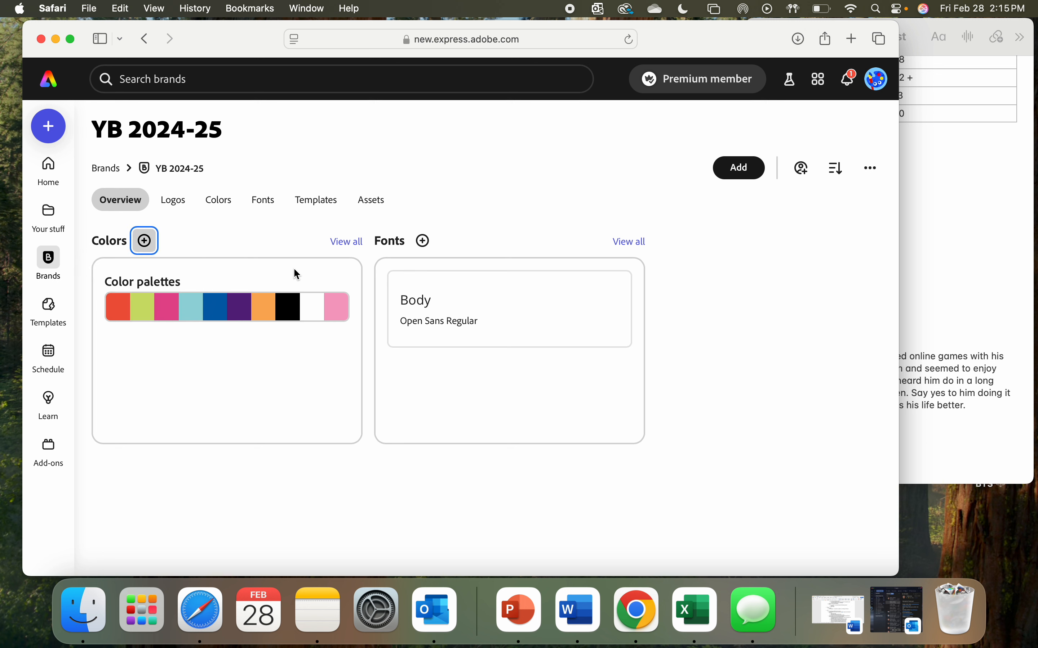
Step: Try removing the light pink and orange colors from the YB 2024-25 palette, then discard the edits
left_click(335, 308)
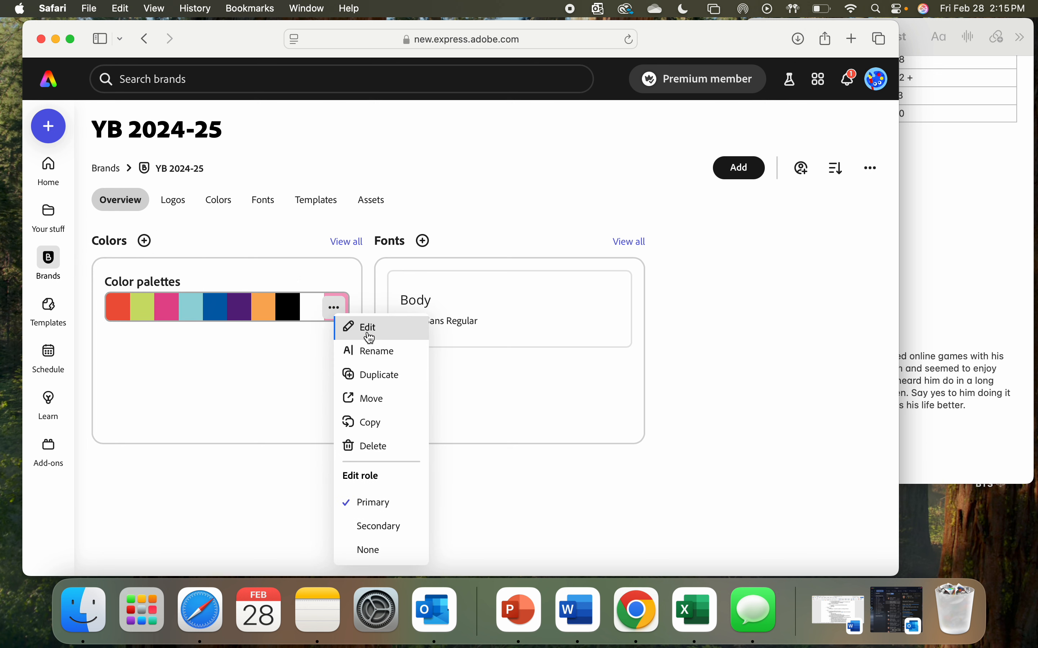
left_click(371, 339)
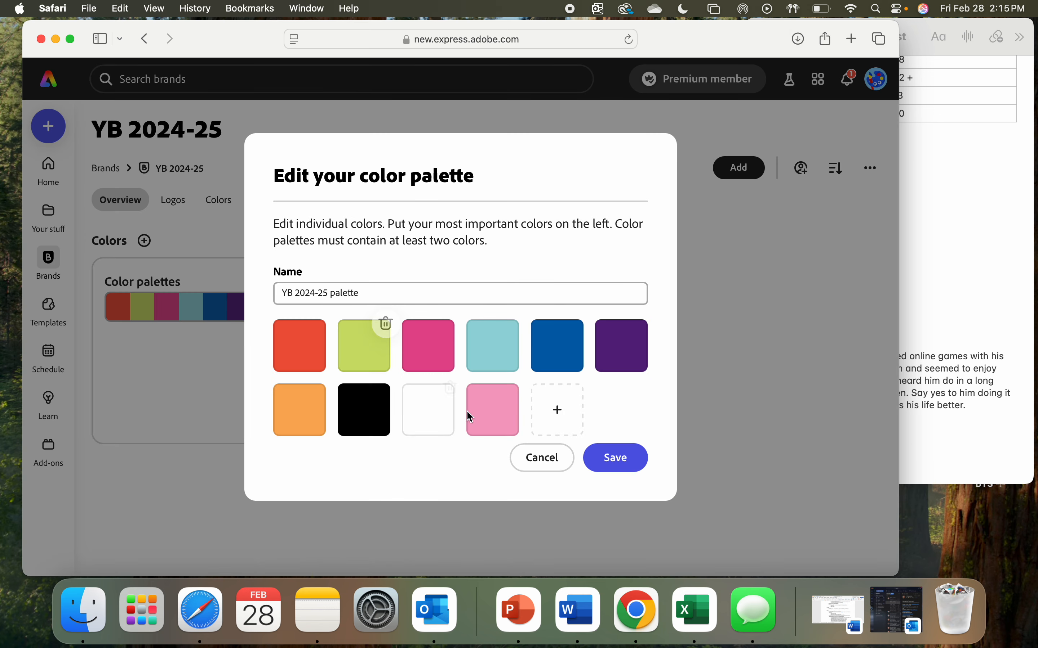
left_click(516, 389)
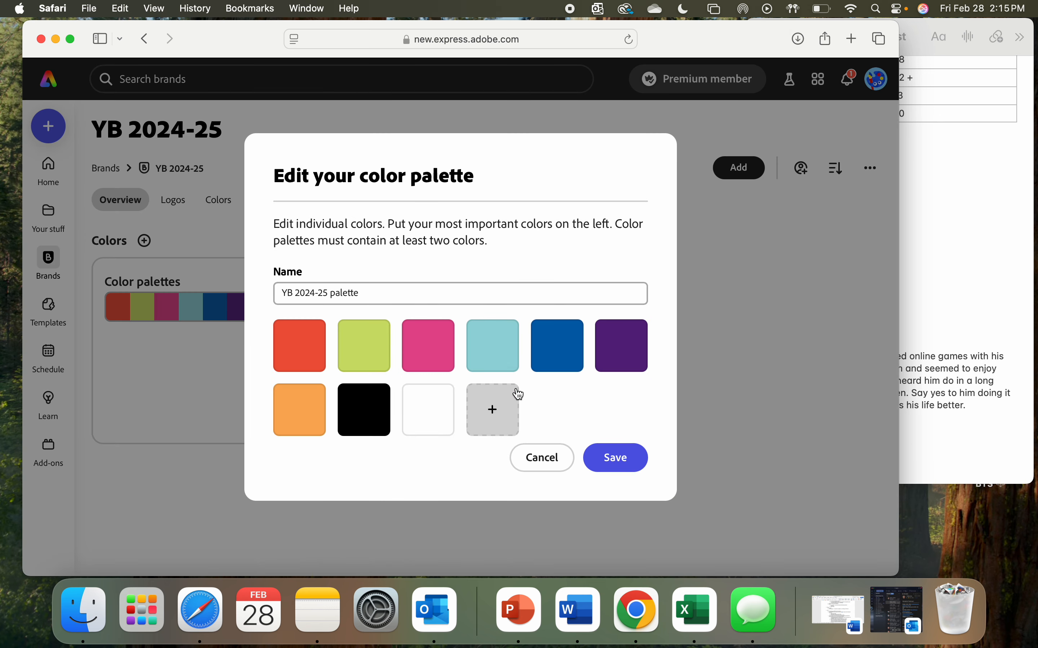
left_click(321, 389)
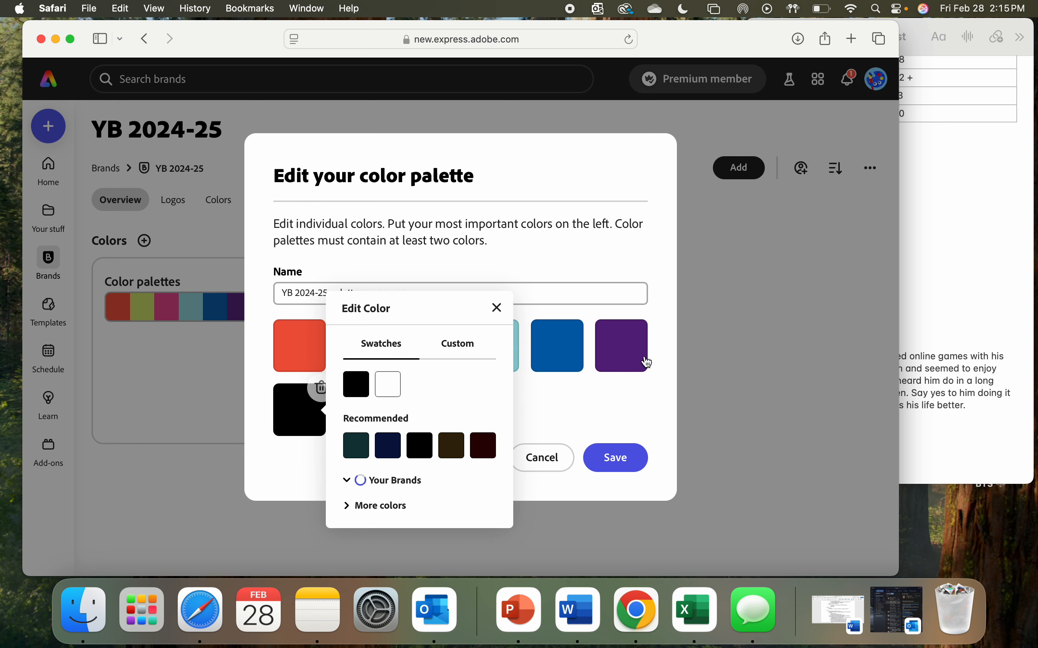
left_click(581, 410)
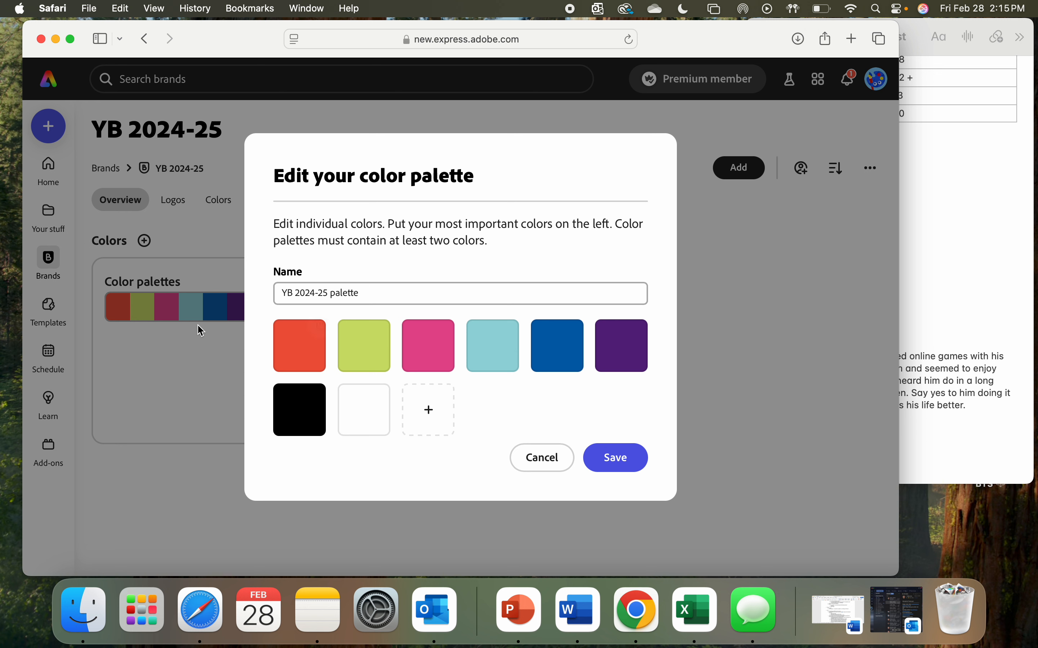
mouse_move(420, 335)
mouse_move(436, 371)
left_click(564, 454)
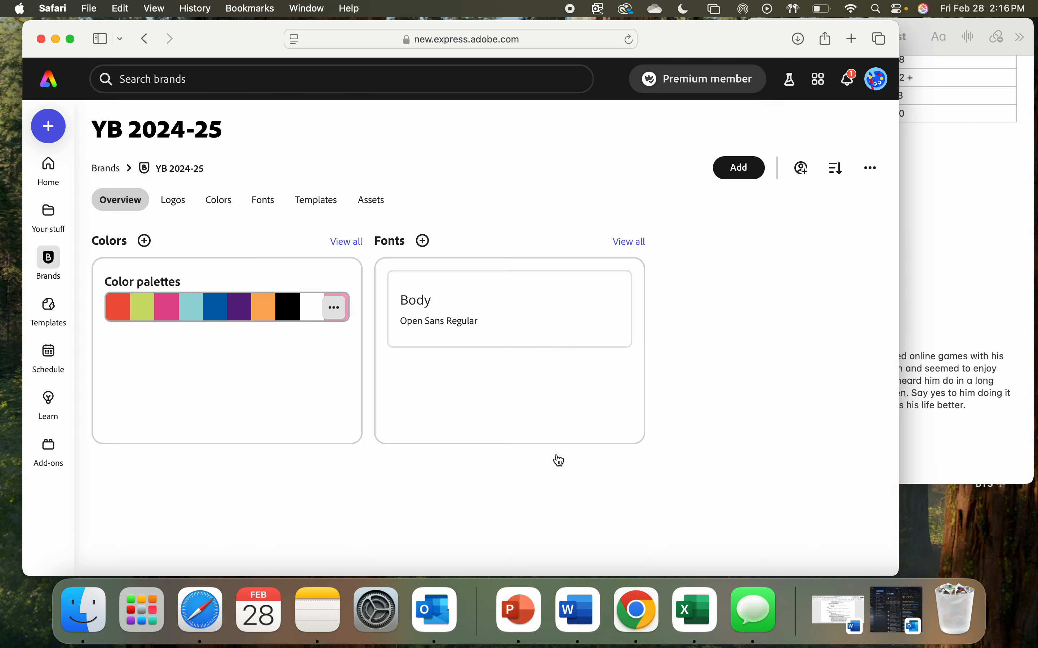
Step: Start a new color palette in the YB 2024-25 brand named "Graphics Palette (Extended Version)"
left_click(144, 240)
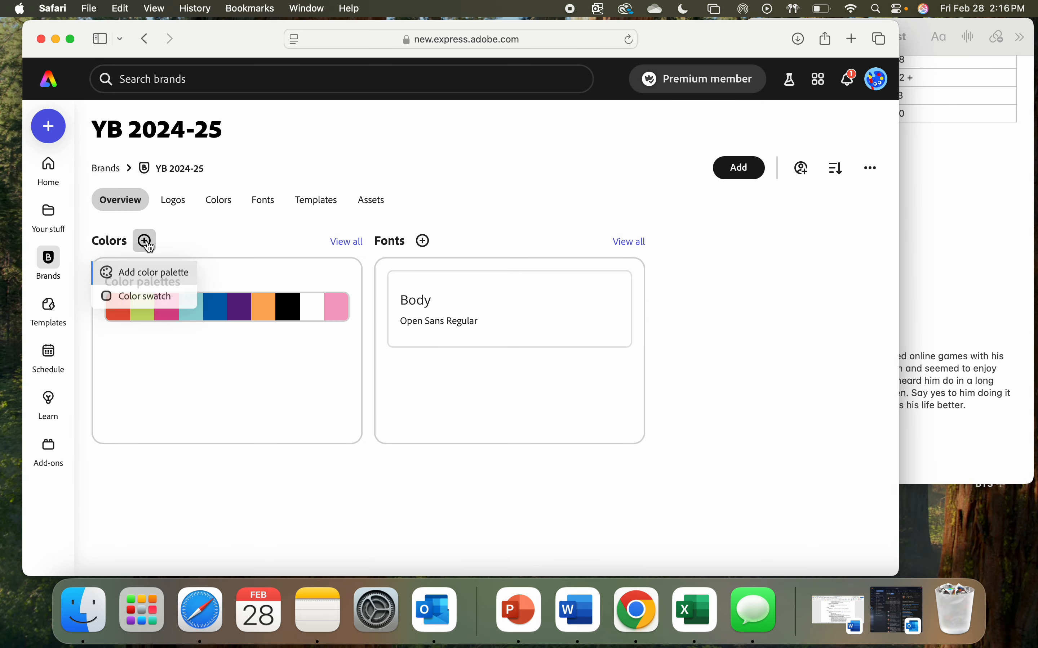
left_click(164, 275)
triple_click(356, 332)
type("Graphics Palette (Extended Version)")
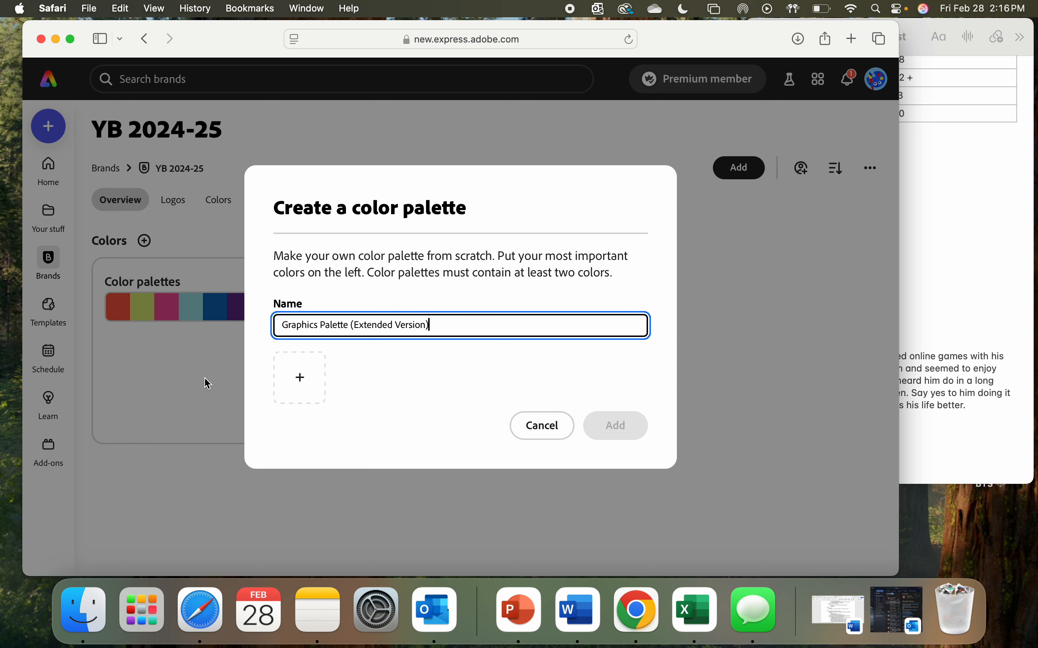
Step: Add white (#FFFFFF) at 100% opacity as the first color of the new palette, using the custom color picker
left_click(313, 365)
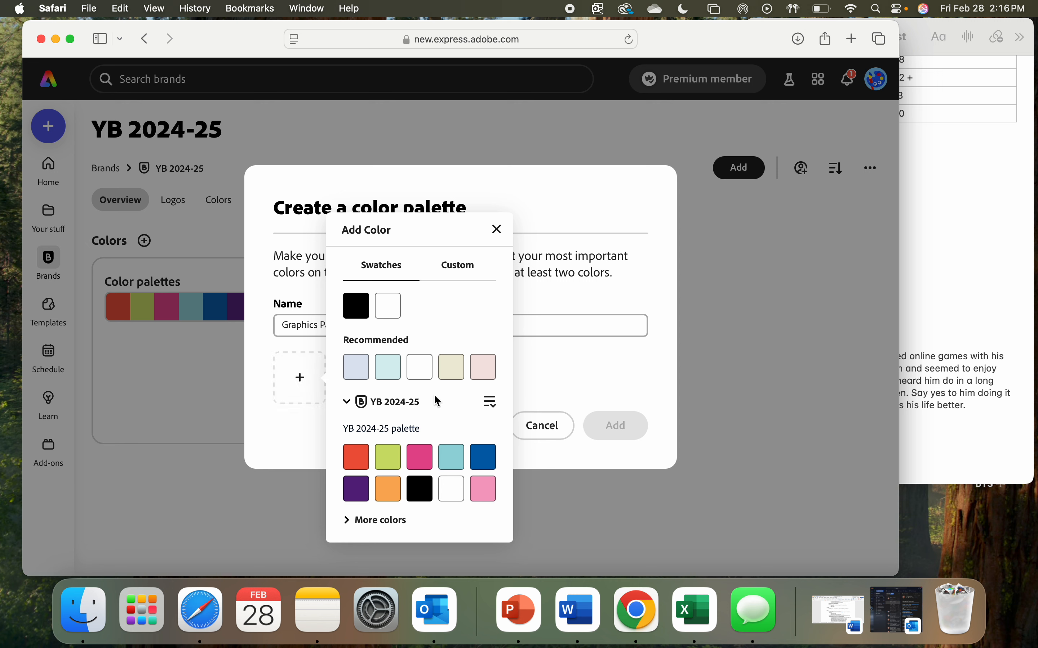
left_click(471, 270)
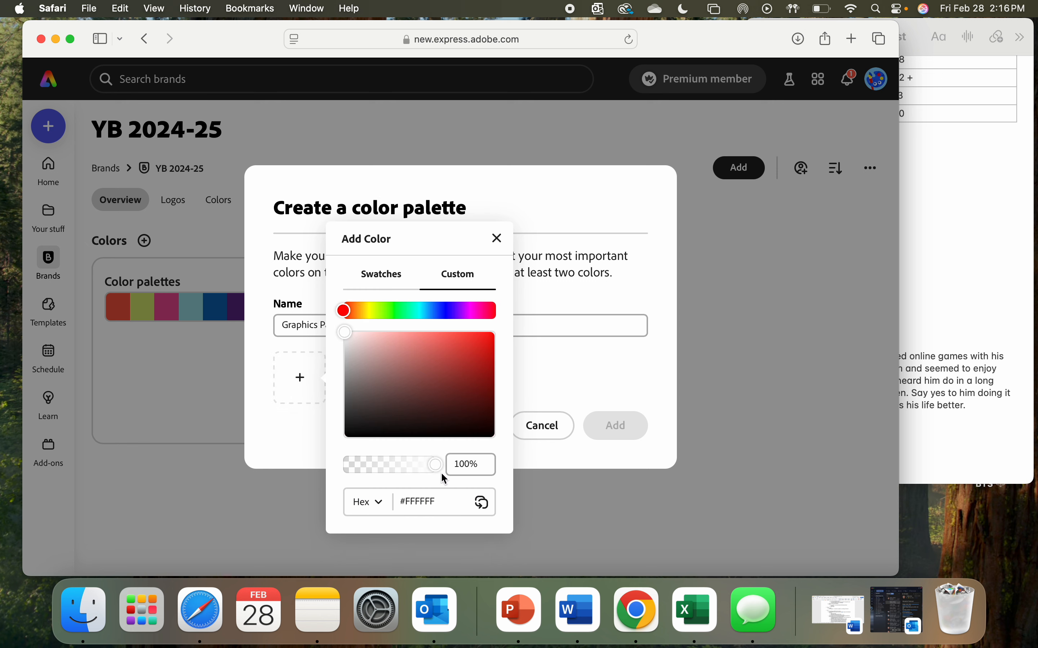
left_click(388, 507)
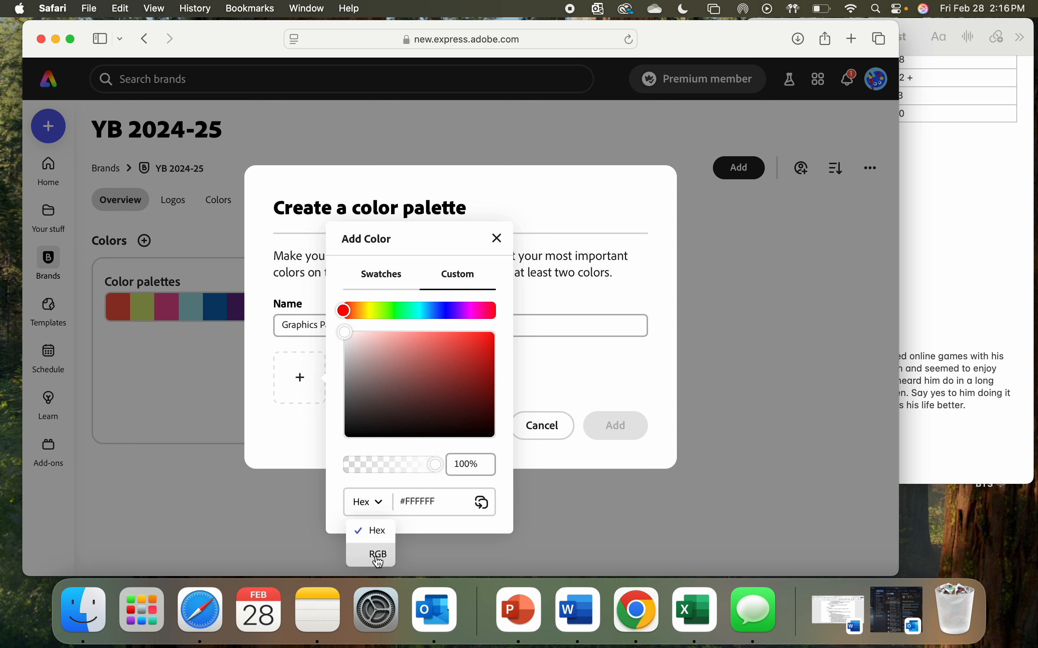
left_click(376, 488)
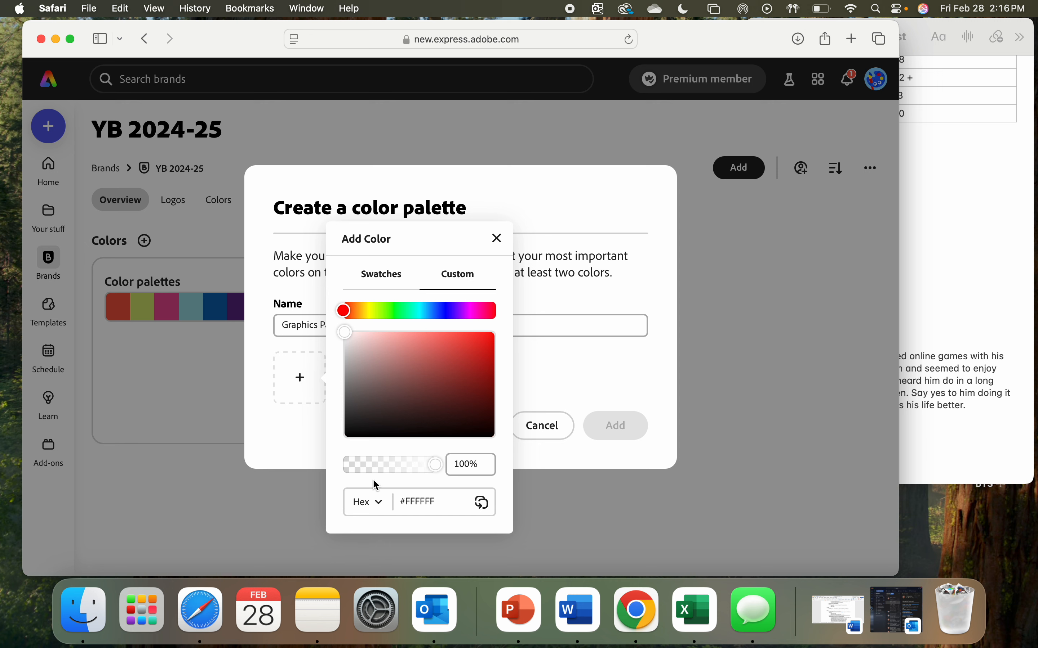
left_click(381, 276)
left_click(456, 265)
left_click(437, 465)
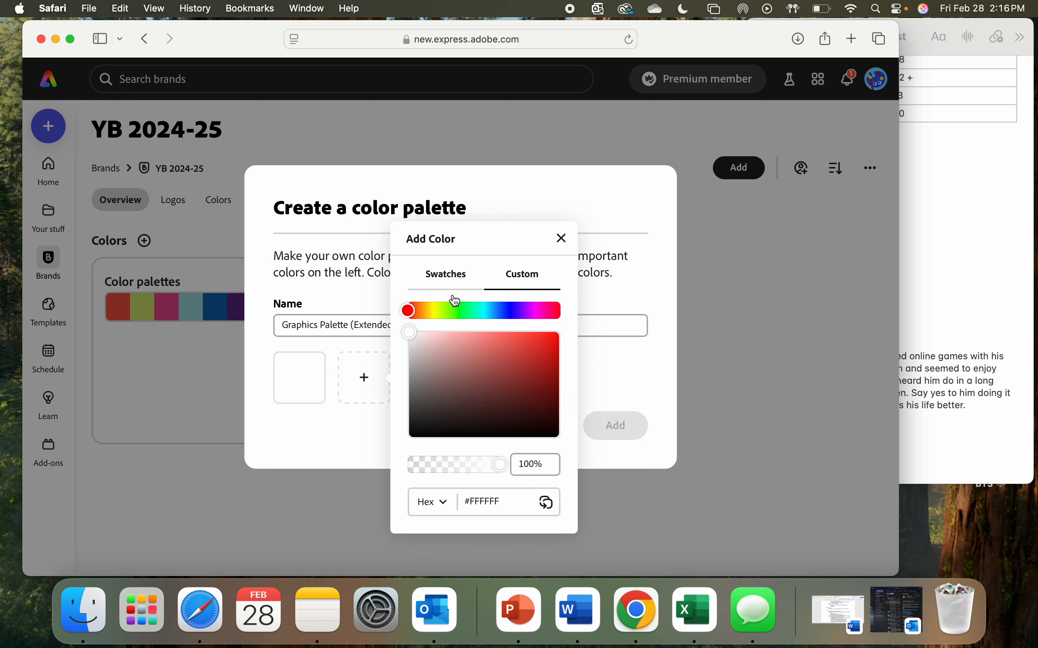
Step: Examine the preset swatches, the additional colors and the custom color code formats available for the second color
left_click(464, 281)
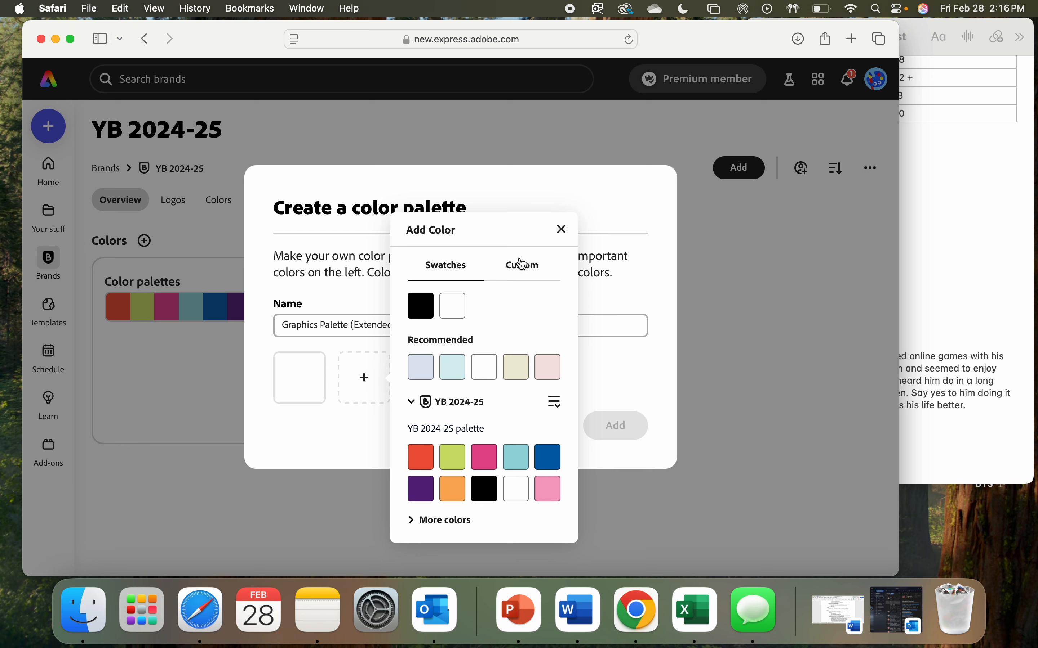
left_click(411, 521)
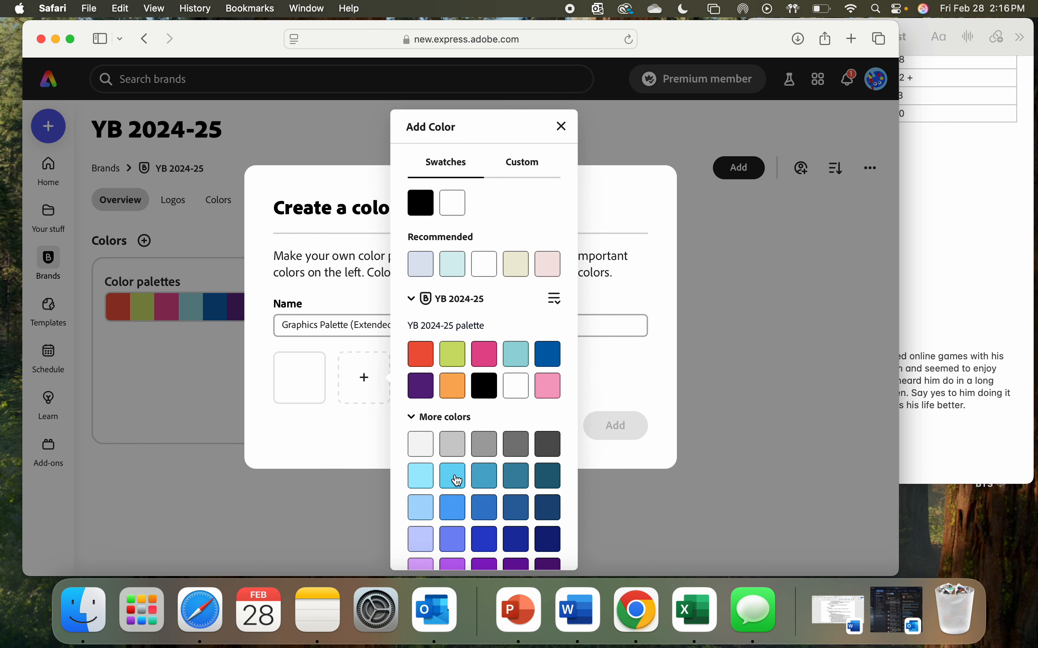
scroll(454, 476, "down", 5)
scroll(455, 478, "up", 5)
scroll(459, 480, "down", 1)
left_click(535, 172)
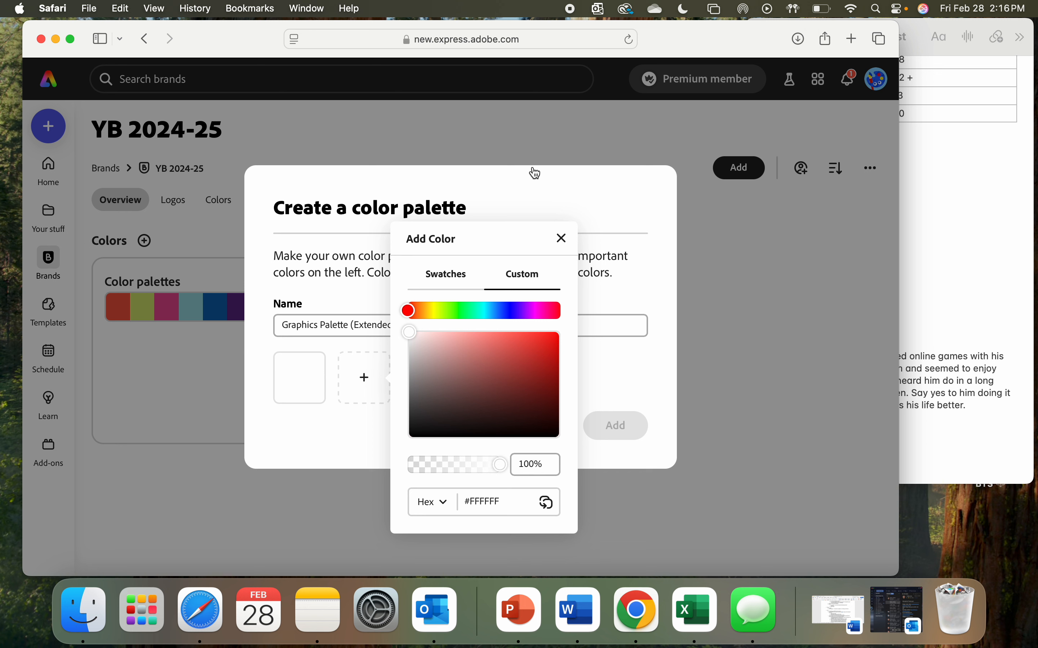
left_click(446, 515)
left_click(444, 511)
Step: Search the web for "color hex to cmyk" in a new browser tab
left_click(852, 39)
type("c")
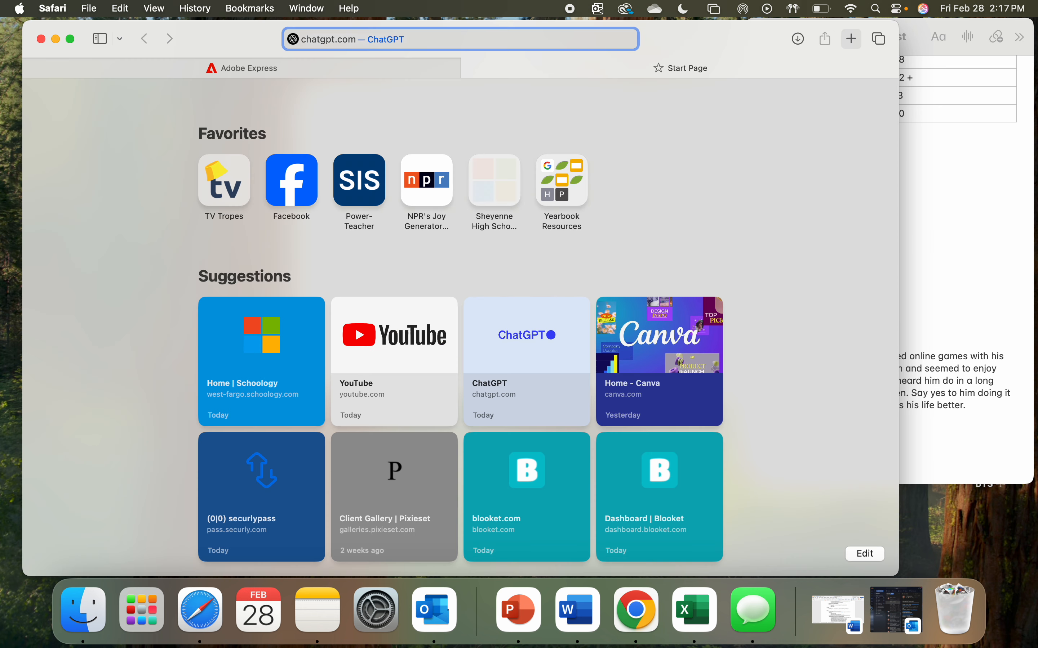
type("olor")
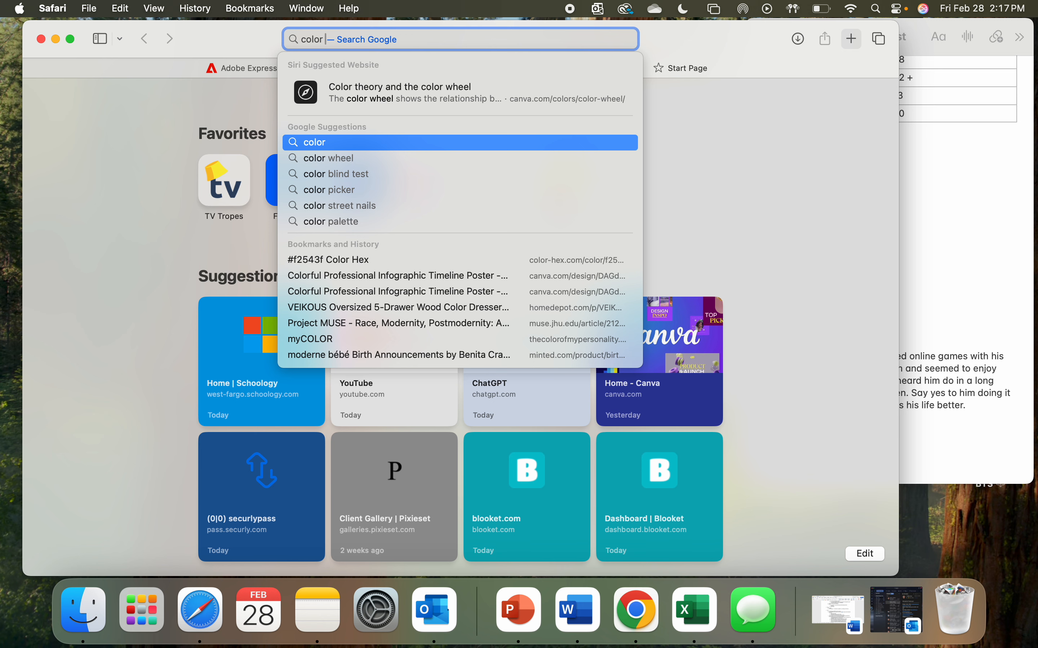
type("hex ")
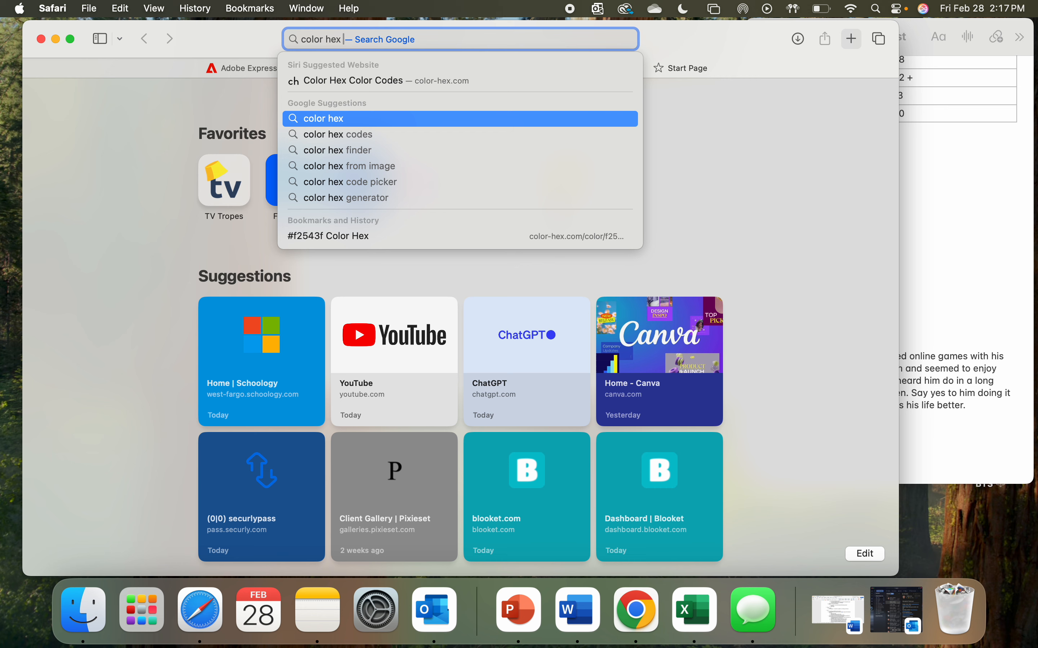
type("to cmyk")
key("Return")
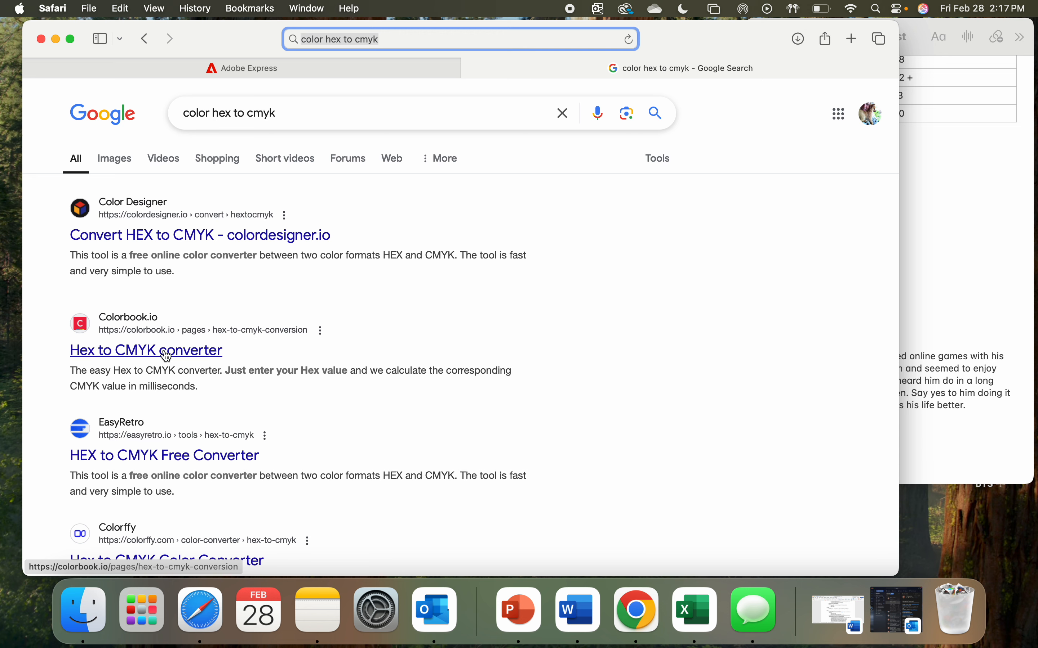
Step: Change the web search to "color cmyk to hex" and run it
left_click_drag(294, 112, 215, 111)
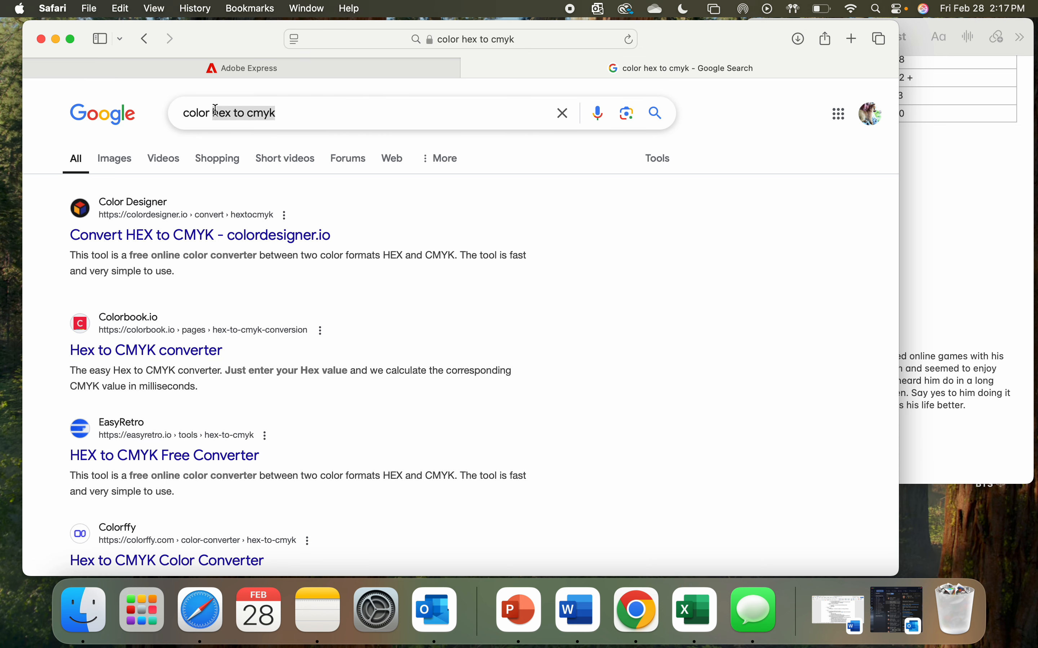
type("cmyk to")
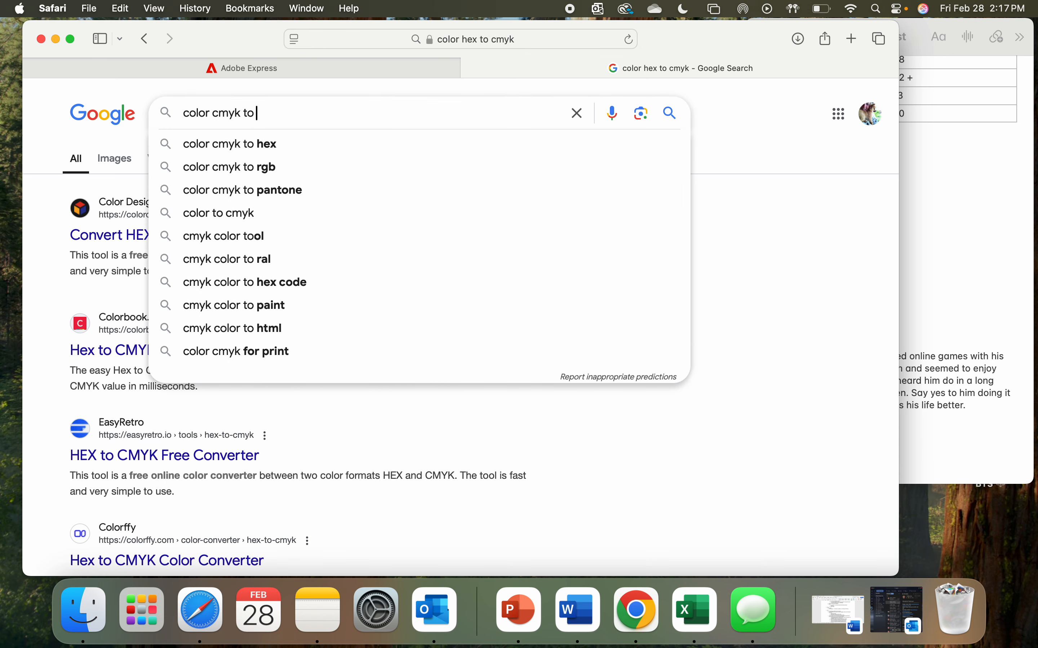
type(" hex")
key("Return")
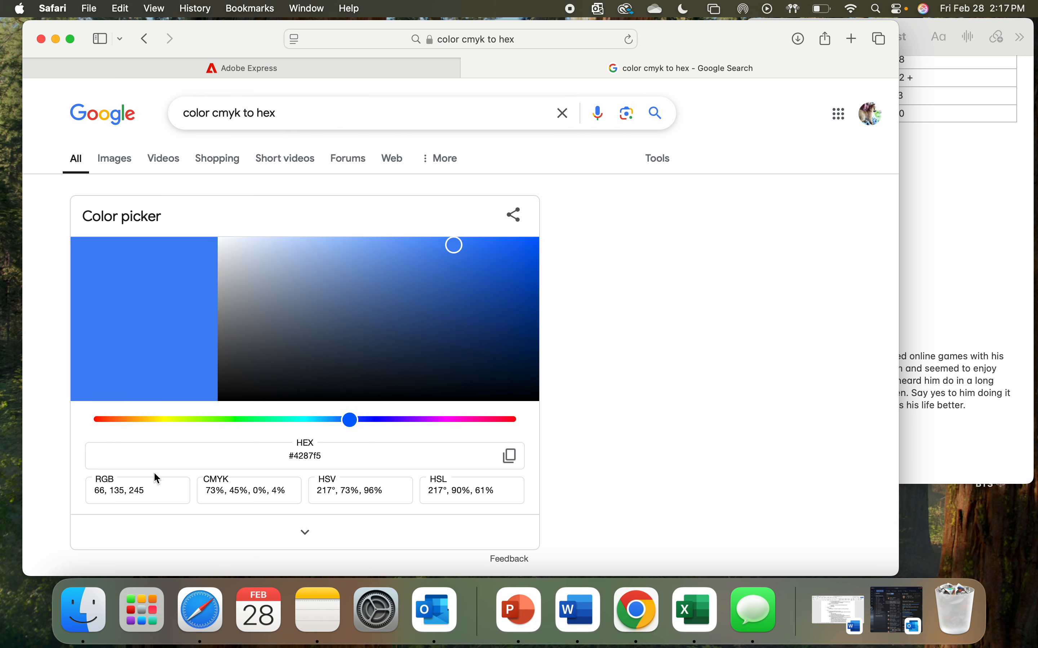
Step: Set the CMYK value in the search page's color picker to 100%, 8%, 0%, 0%
left_click_drag(290, 491, 197, 482)
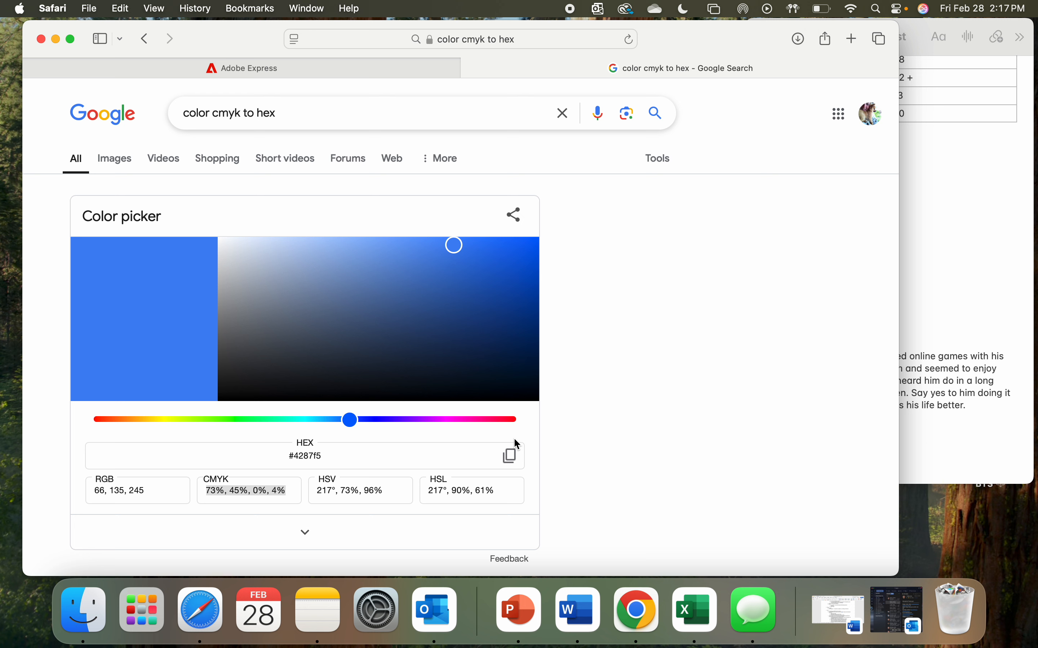
type("100%")
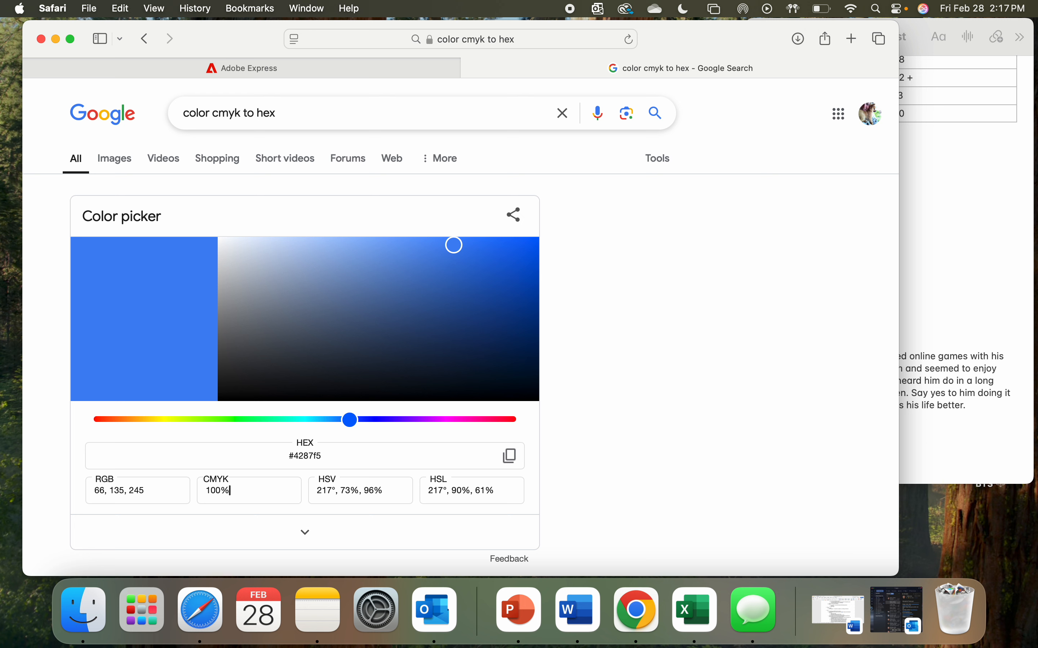
type(", 8%, 0%, 0%")
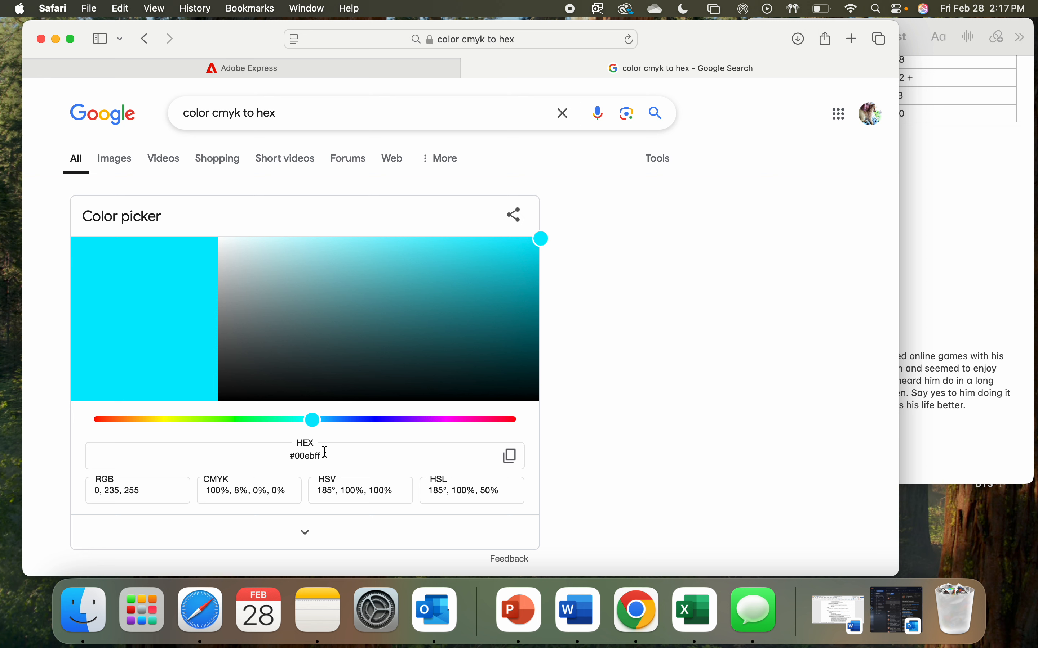
Step: Copy the converted hex code and add it in Adobe Express as the palette's second color, #00EBFF at 100% opacity
left_click_drag(324, 457, 295, 456)
key("super+c")
left_click(277, 76)
left_click(492, 507)
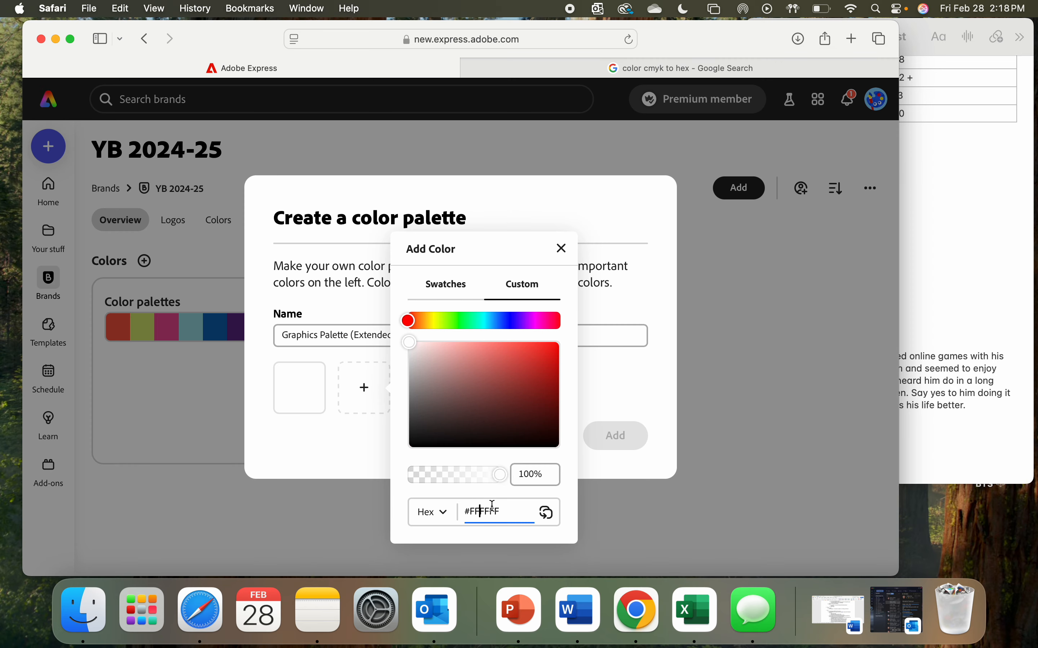
key("super+a")
key("super+v")
left_click(545, 512)
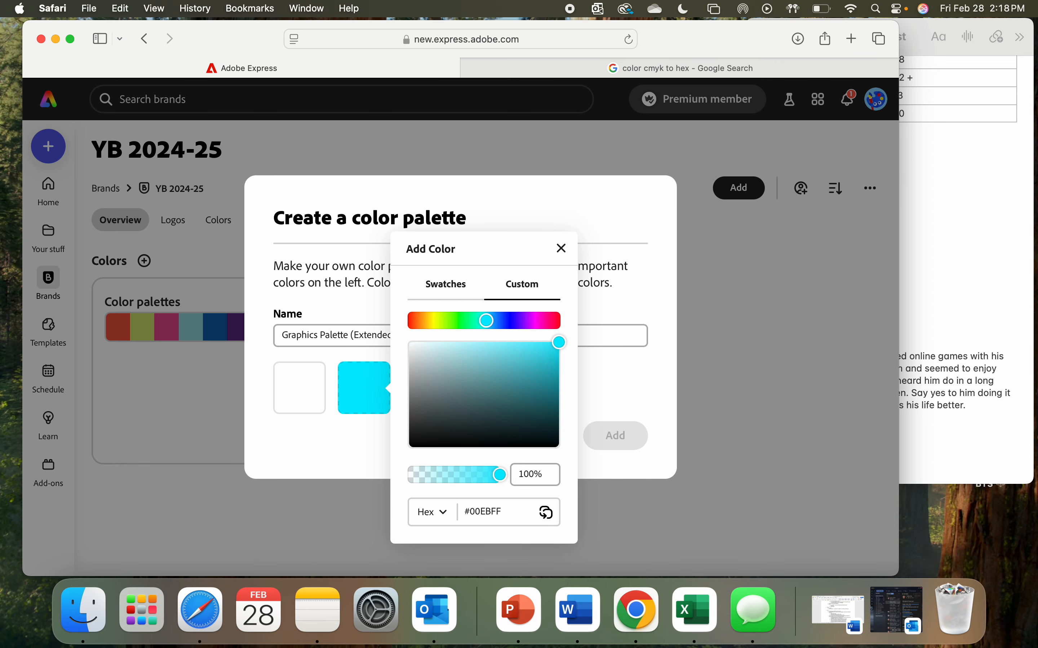
left_click(616, 368)
left_click(444, 454)
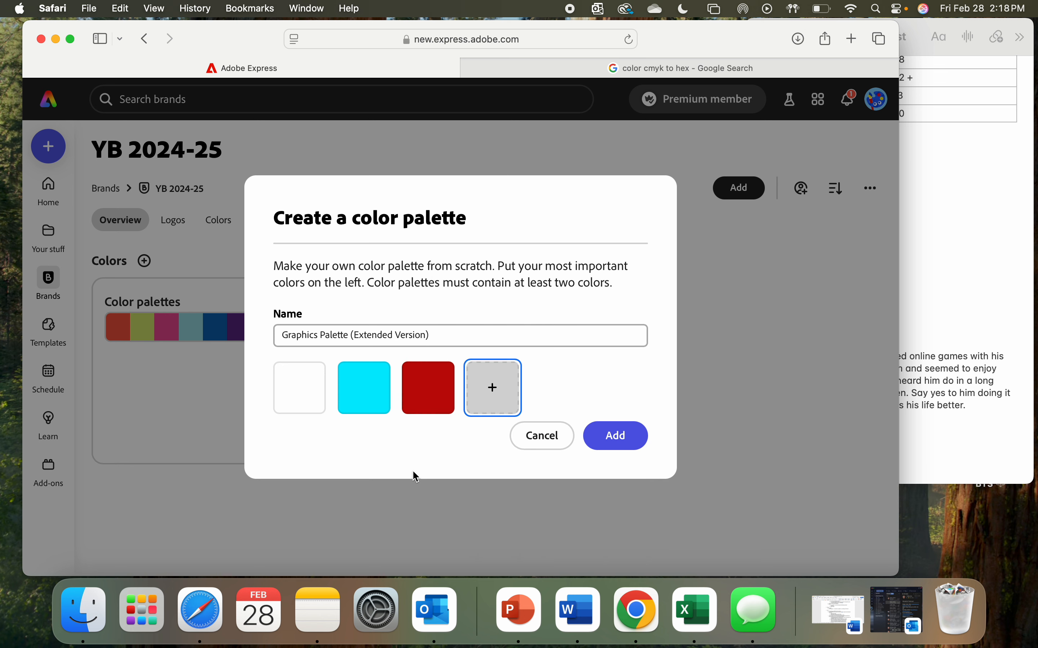
left_click(449, 370)
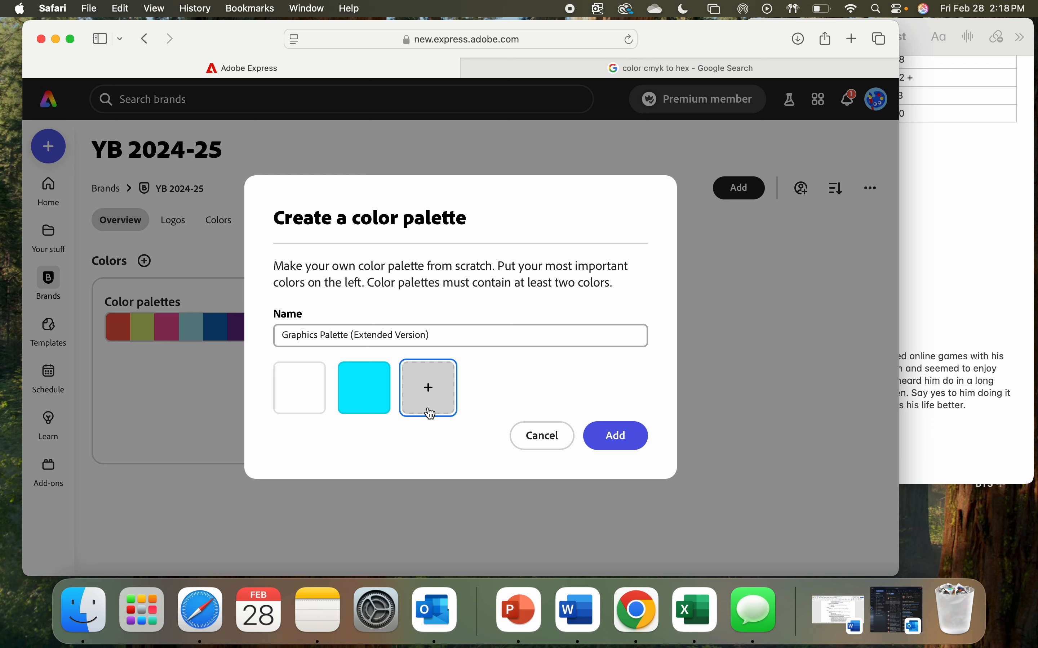
Step: Start a third palette color and set the CMYK value in the web color converter to 43%, 0%, 11%, 0%
left_click(431, 387)
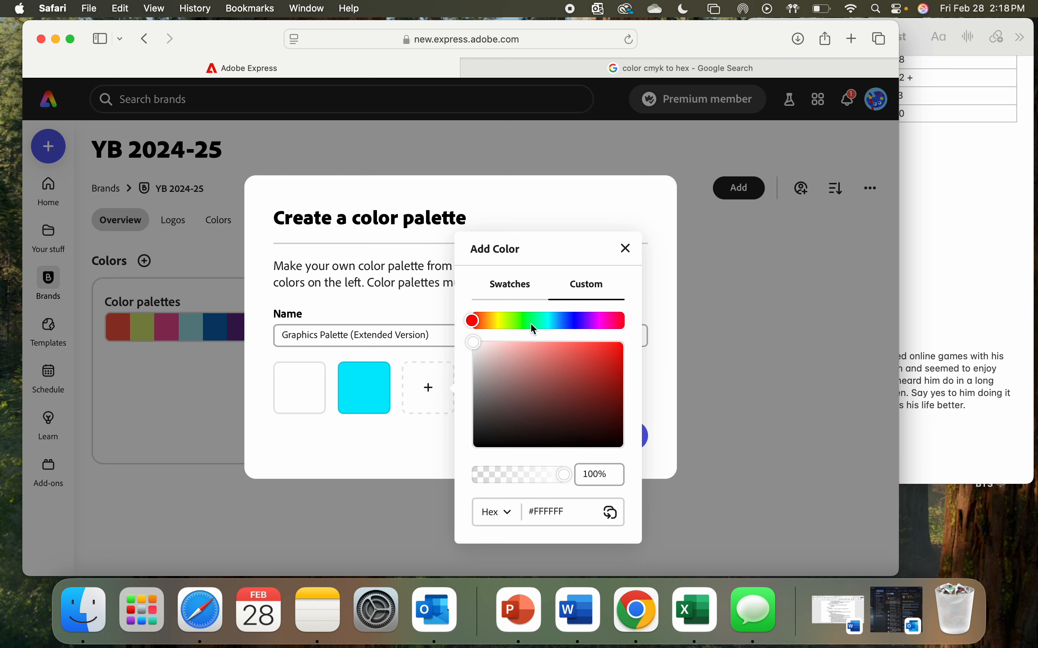
left_click(681, 73)
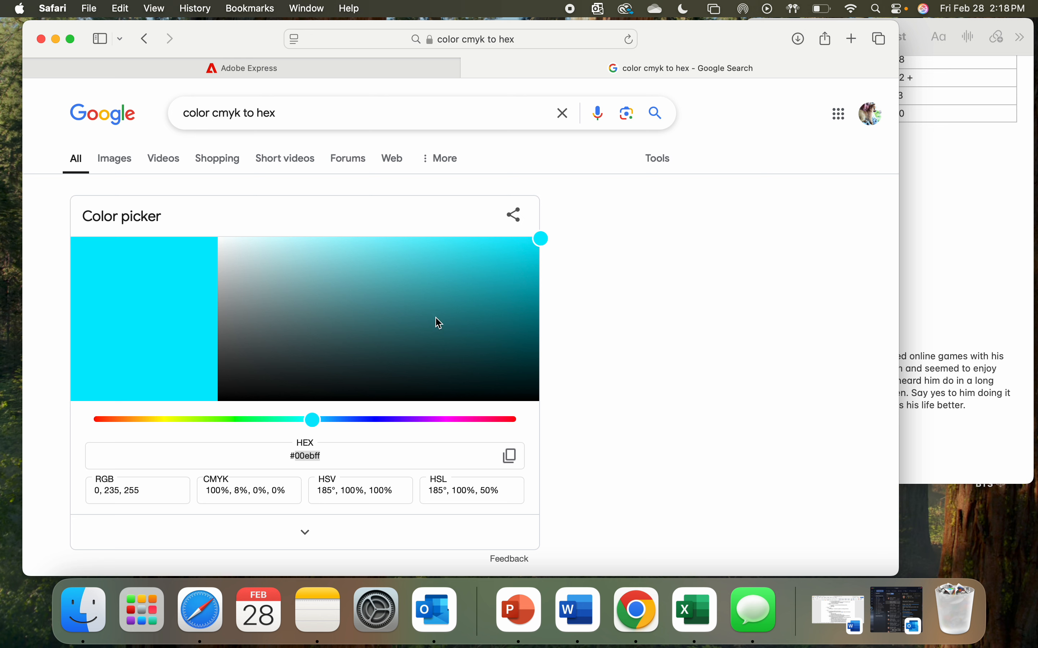
left_click(223, 492)
key("BackSpace")
key("BackSpace")
key("BackSpace")
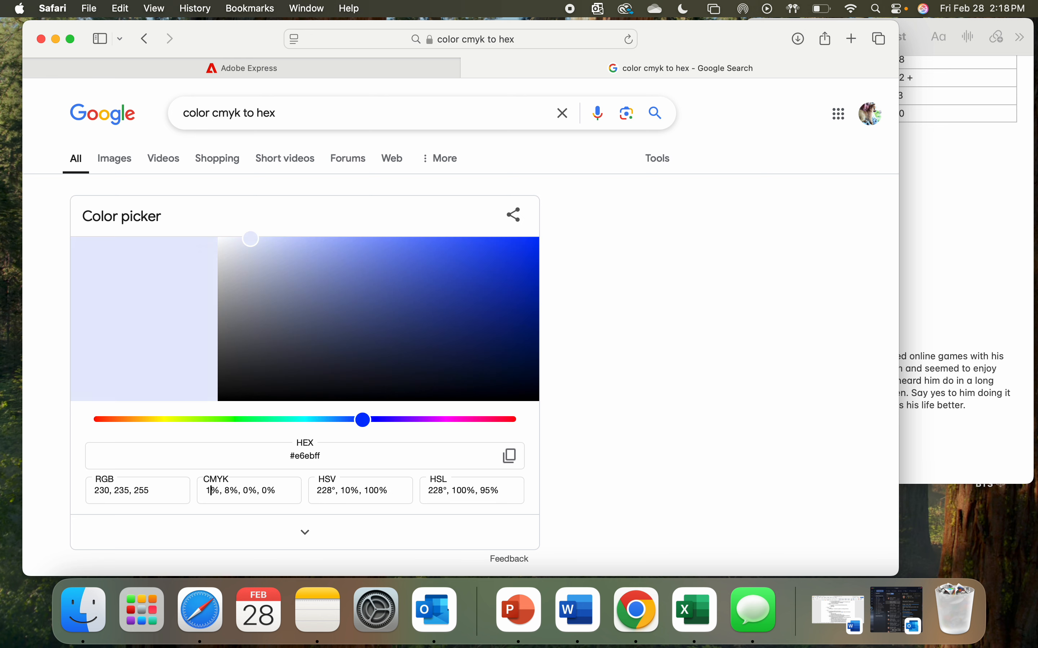
type("43")
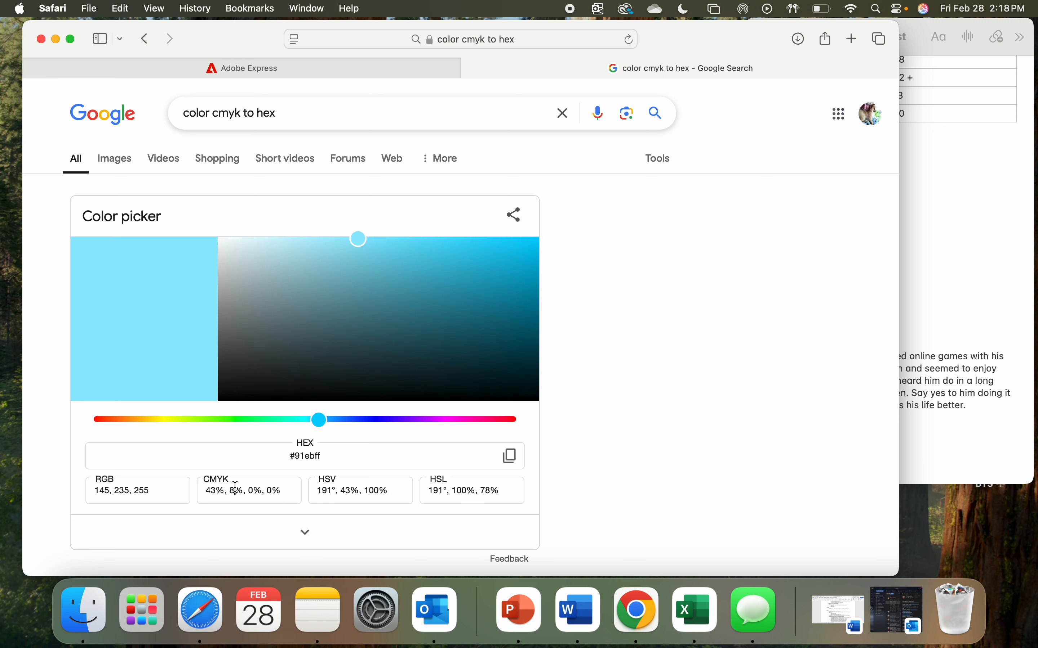
left_click(235, 490)
key("BackSpace")
type("0")
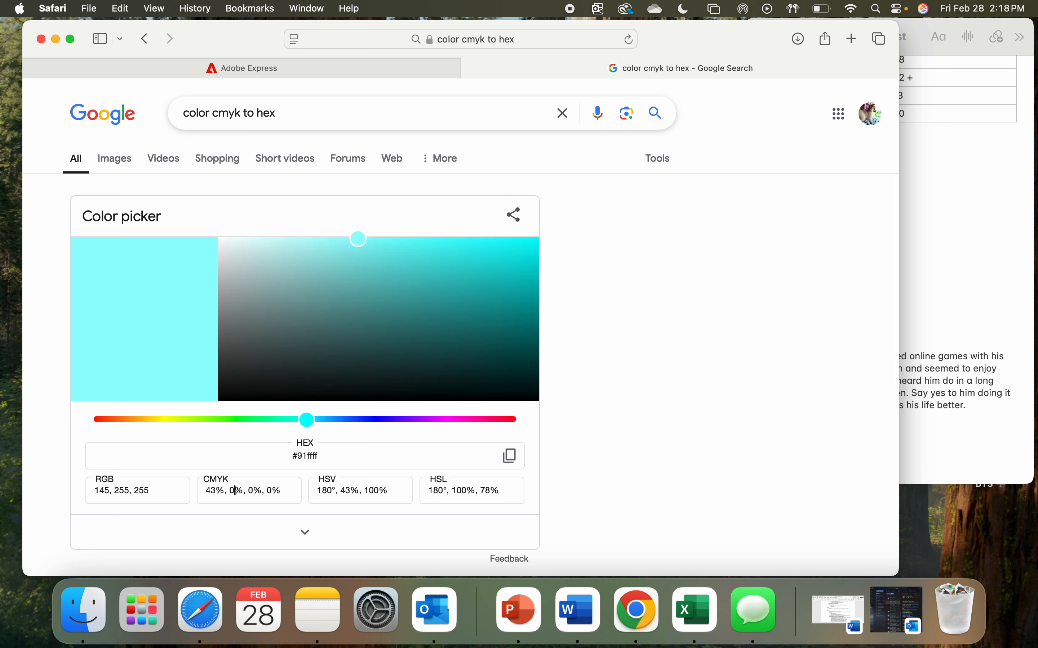
left_click(253, 491)
key("BackSpace")
type("11")
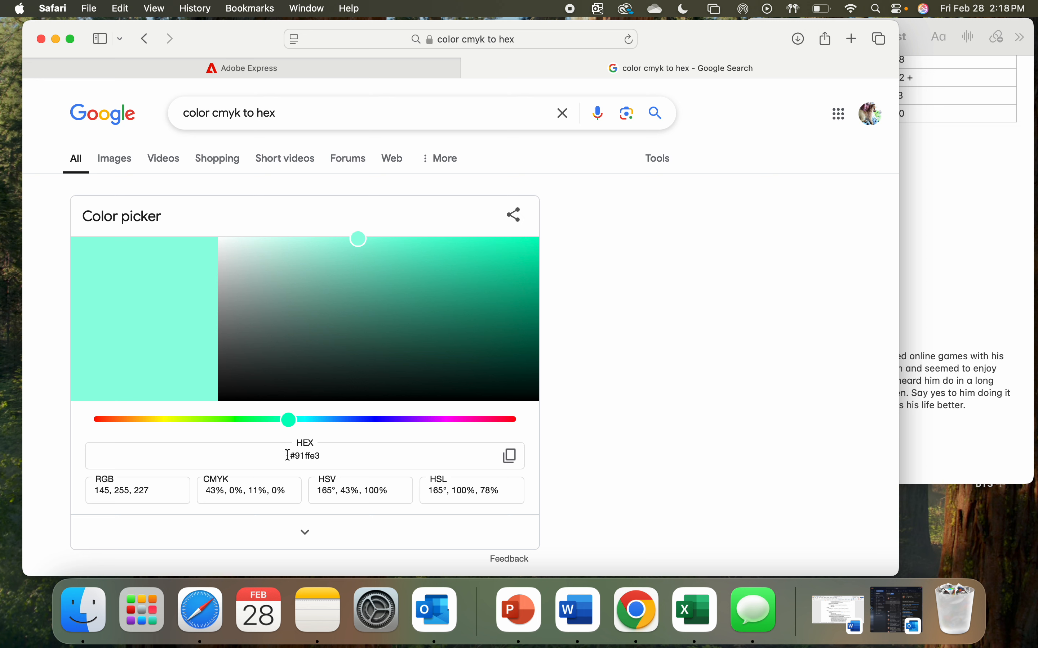
Step: Copy the converted hex code 91ffe3 and add it in Adobe Express as the palette's third color at 100% opacity
left_click_drag(331, 456, 297, 458)
key("super+c")
left_click(352, 69)
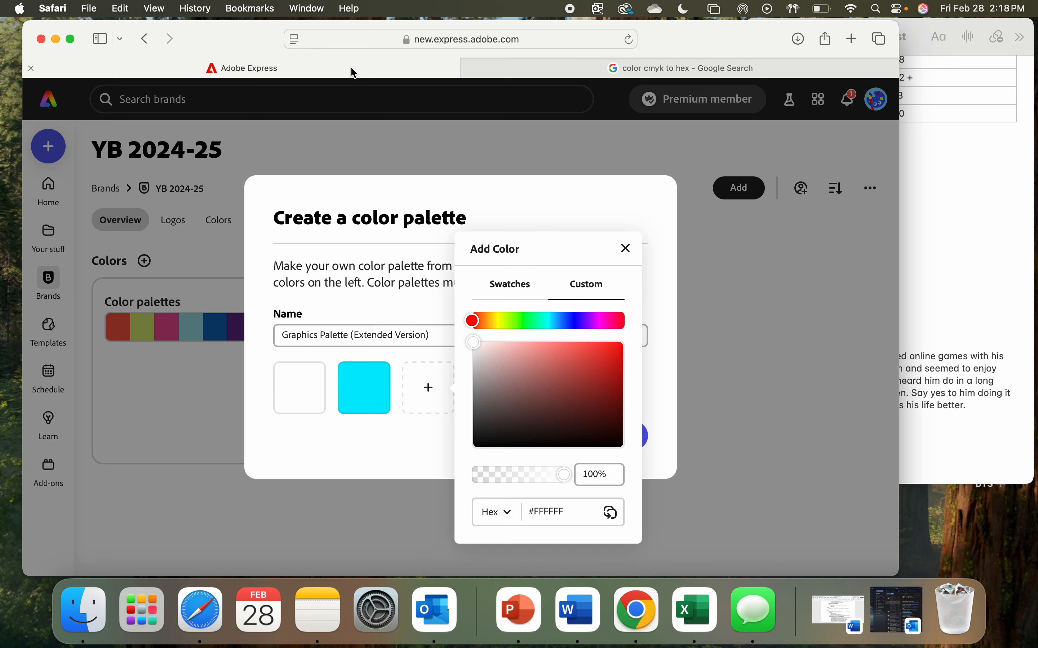
left_click(571, 512)
key("super+a")
key("super+v")
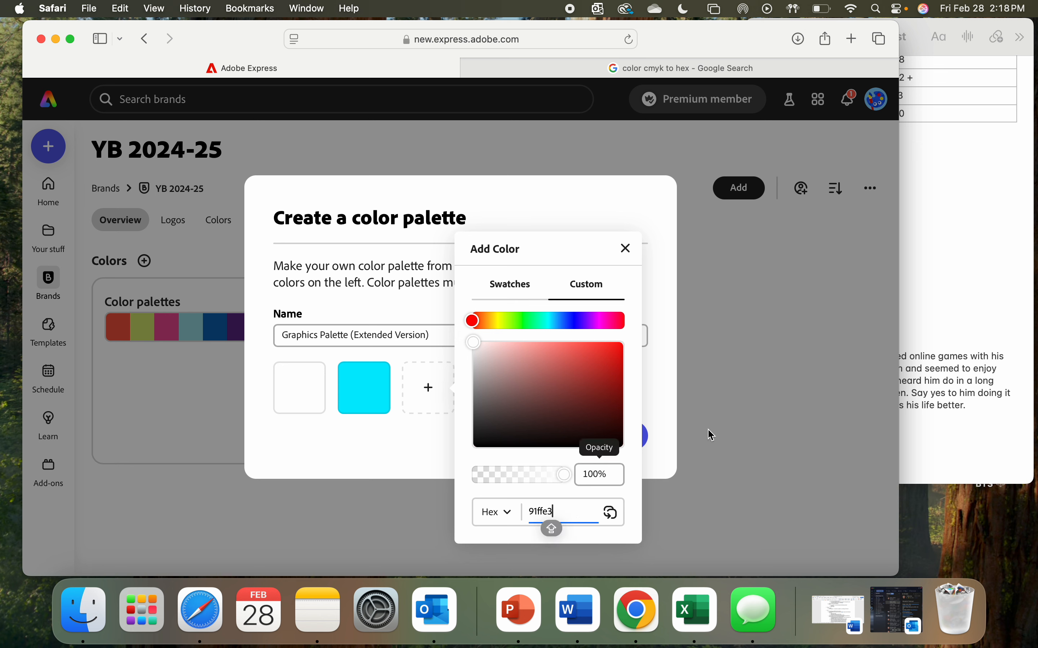
key("Return")
left_click(601, 218)
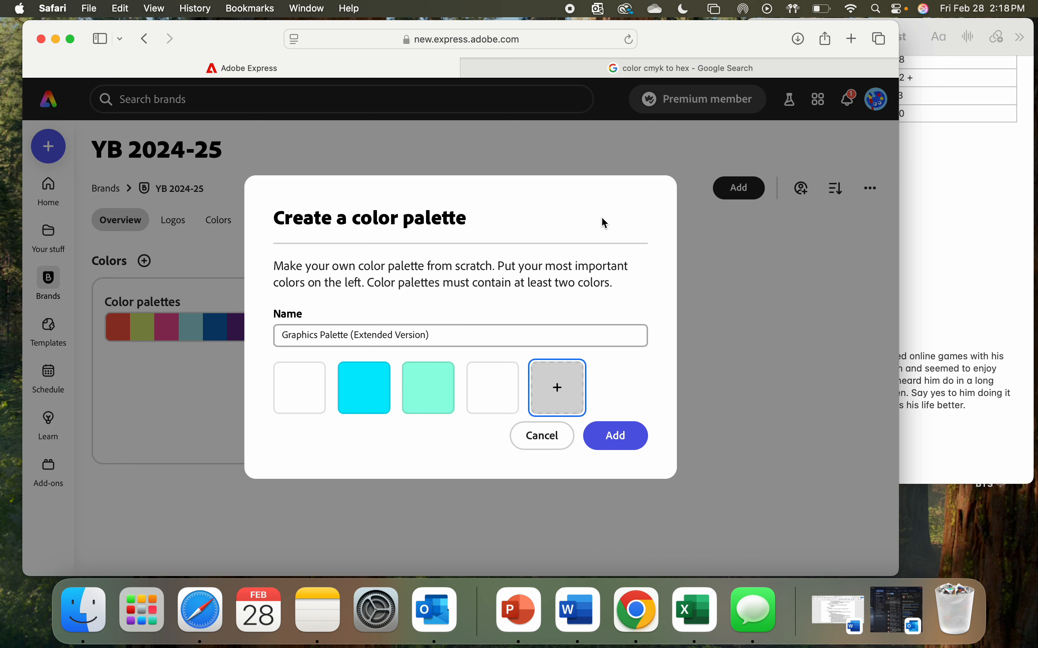